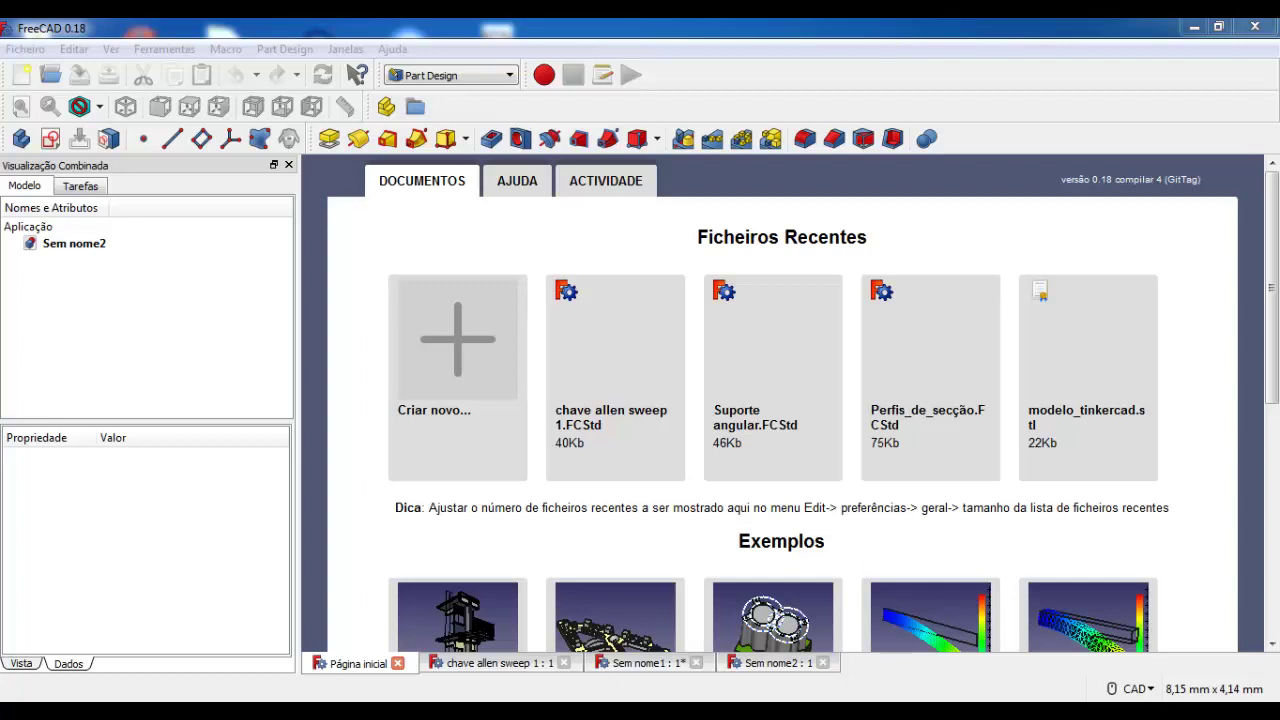
# - In the Sem nome2 document, create a new sketch on the XZ plane
pyautogui.click(775, 663)
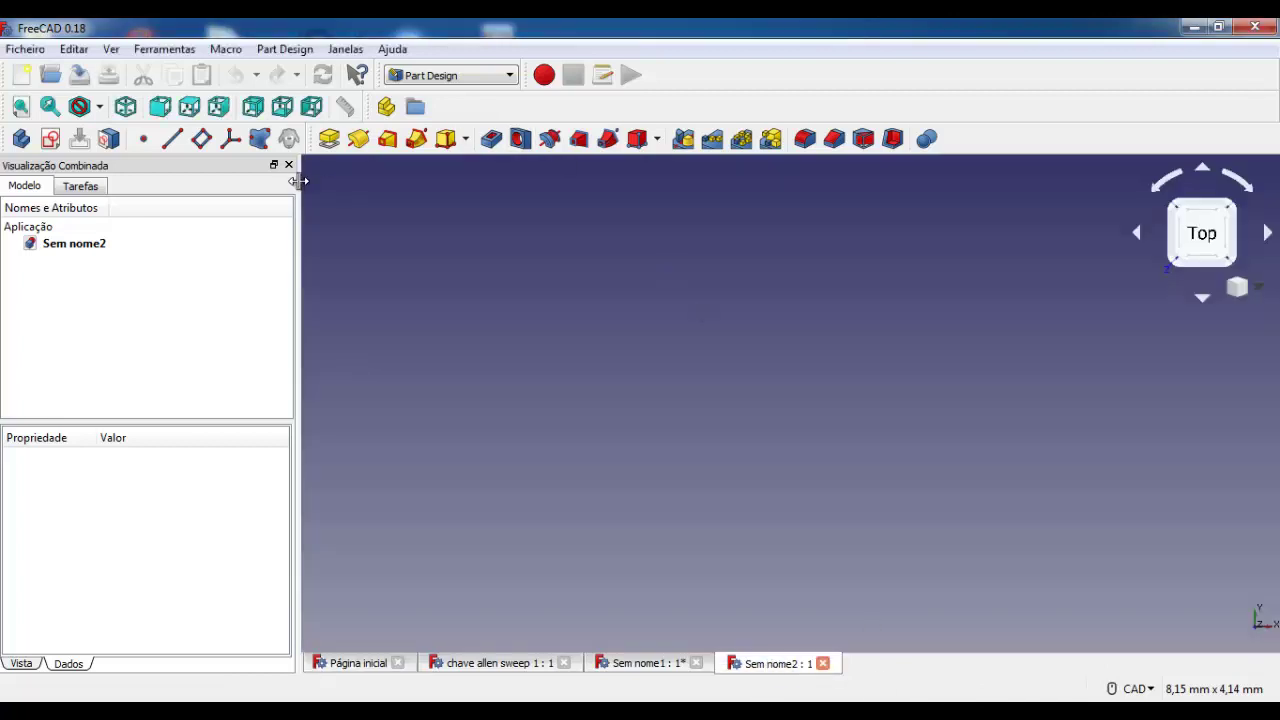
pyautogui.click(53, 144)
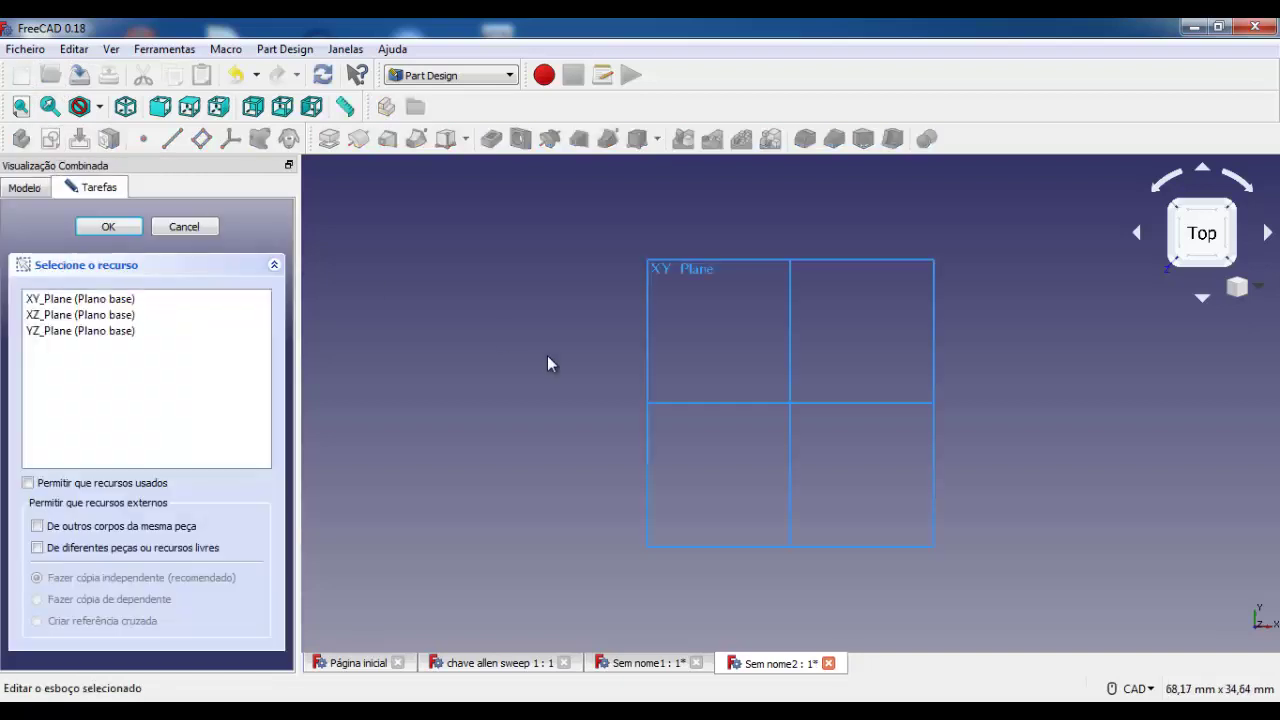
pyautogui.click(105, 322)
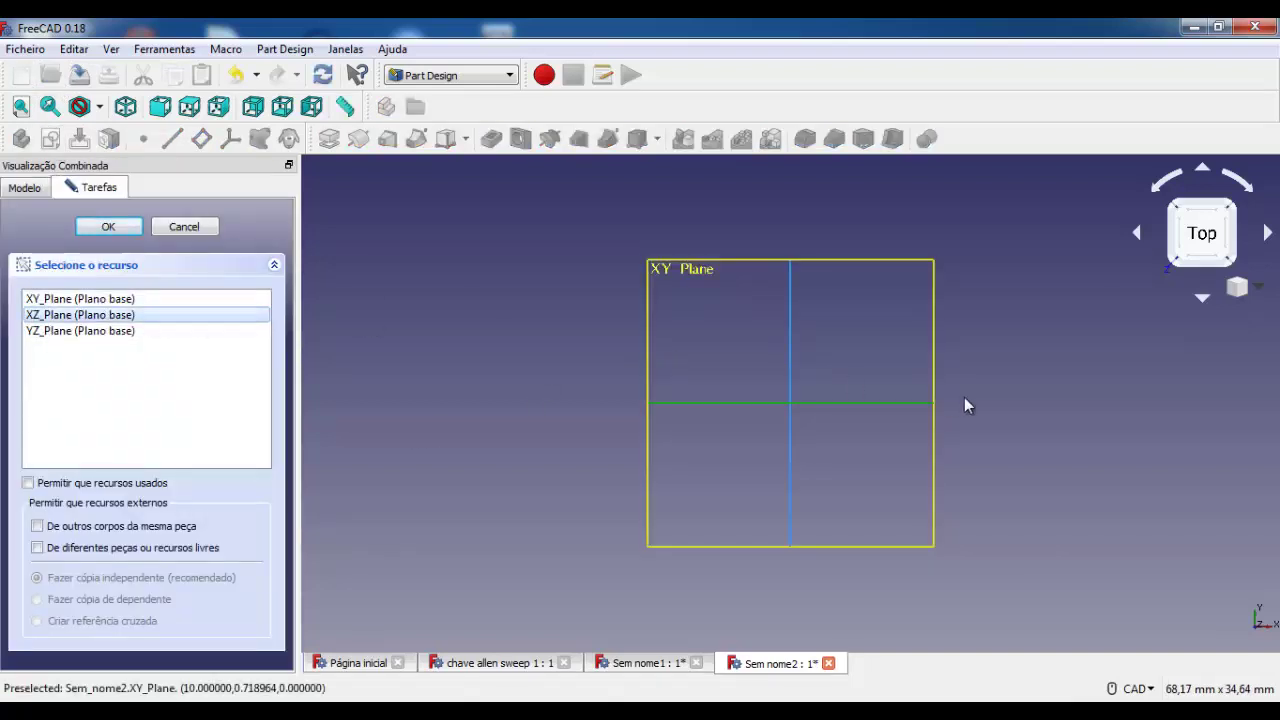
pyautogui.click(125, 227)
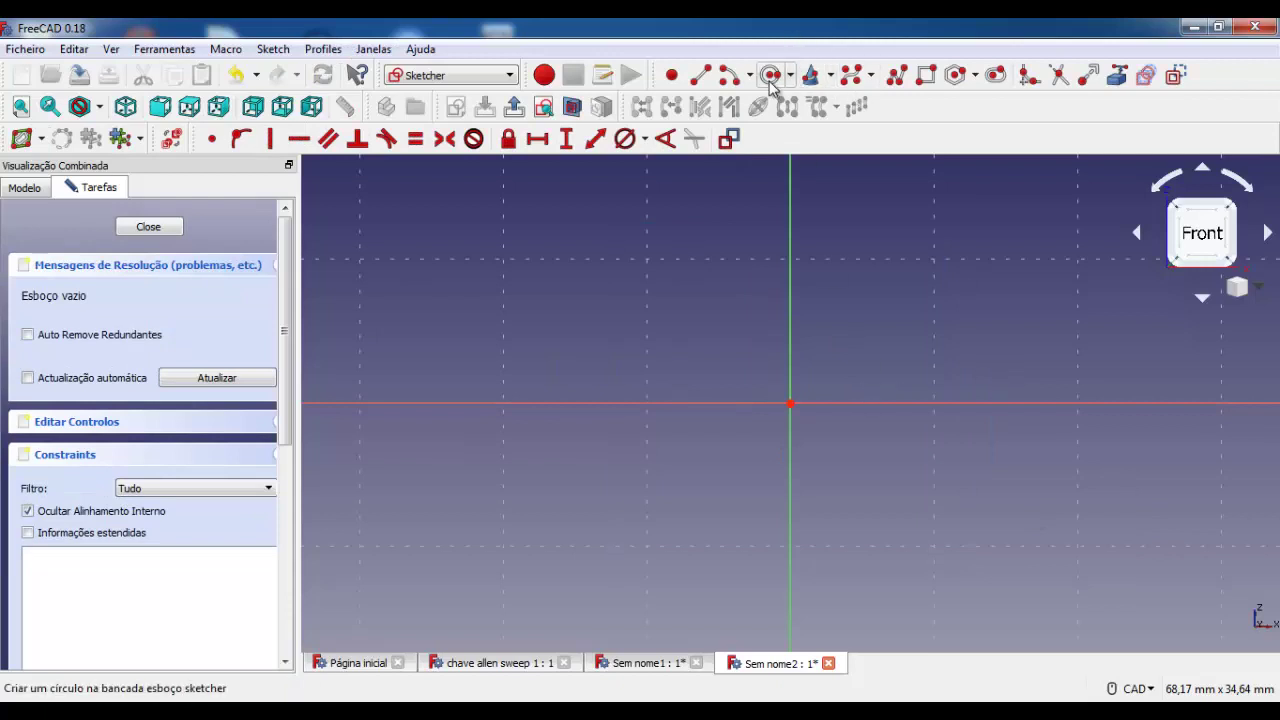
# - Draw a circle centred on the origin and constrain its diameter to 14 mm
pyautogui.click(770, 75)
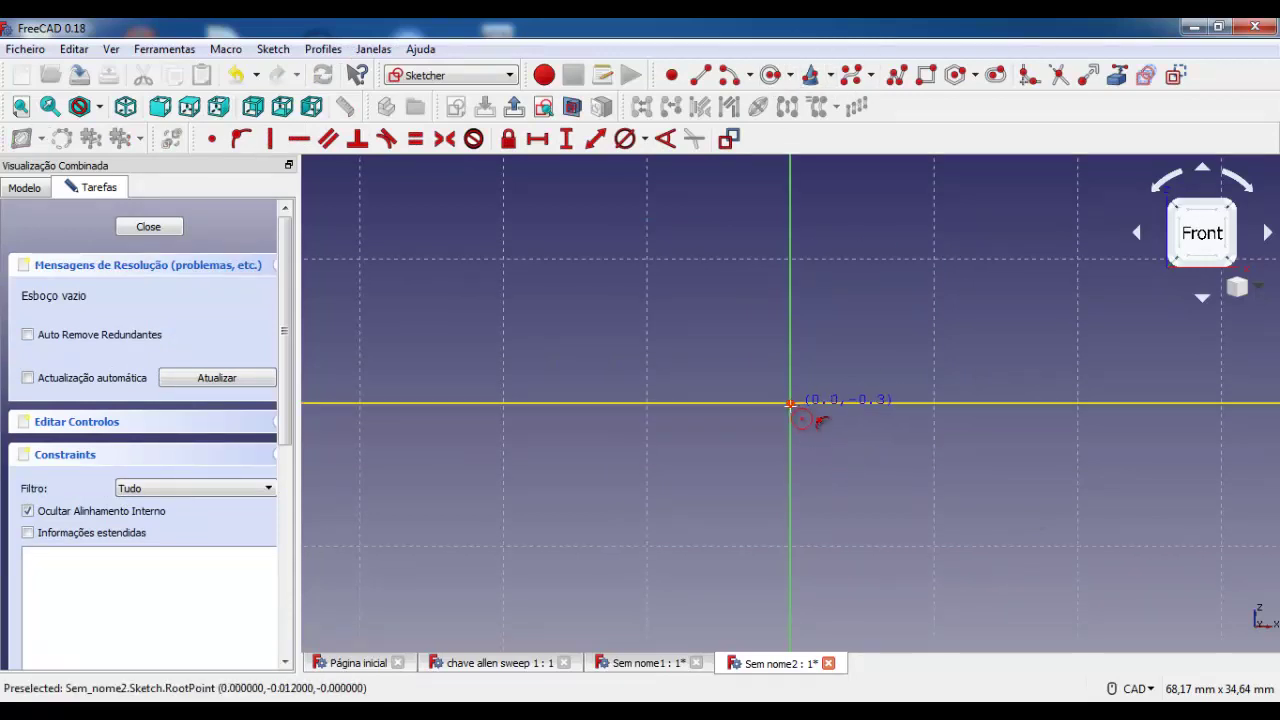
pyautogui.click(790, 404)
pyautogui.click(891, 331)
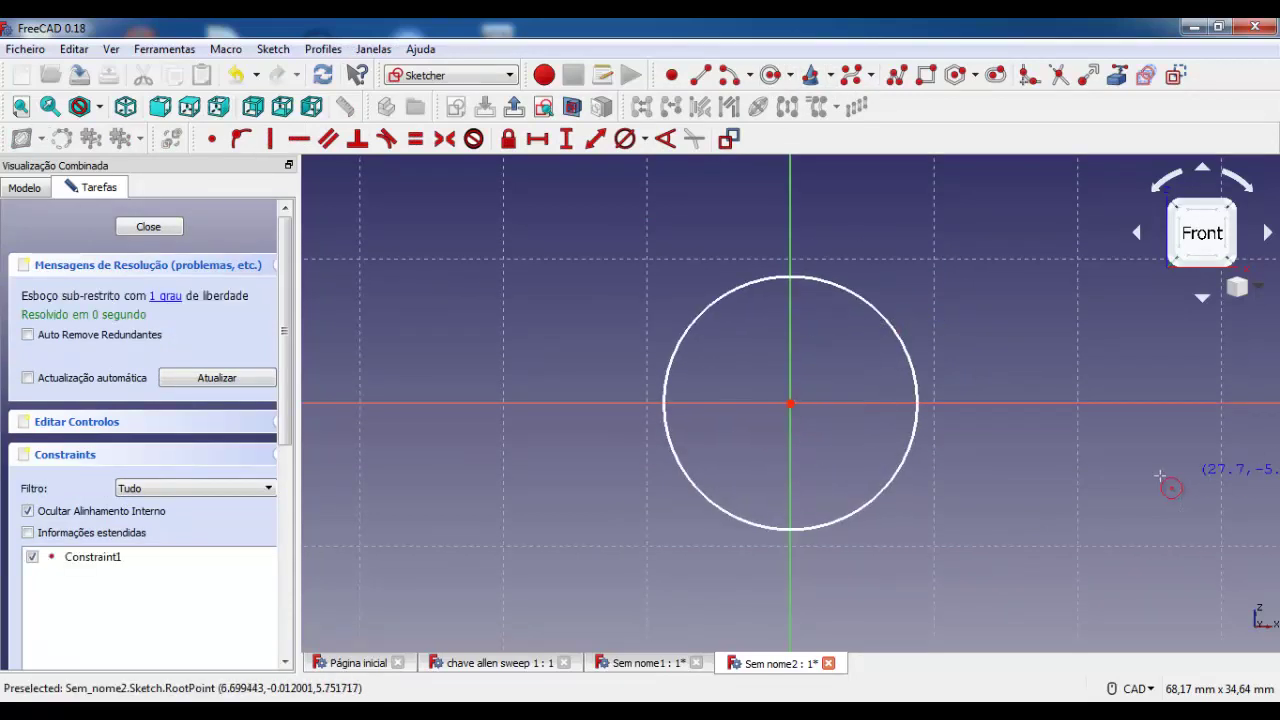
pyautogui.click(627, 145)
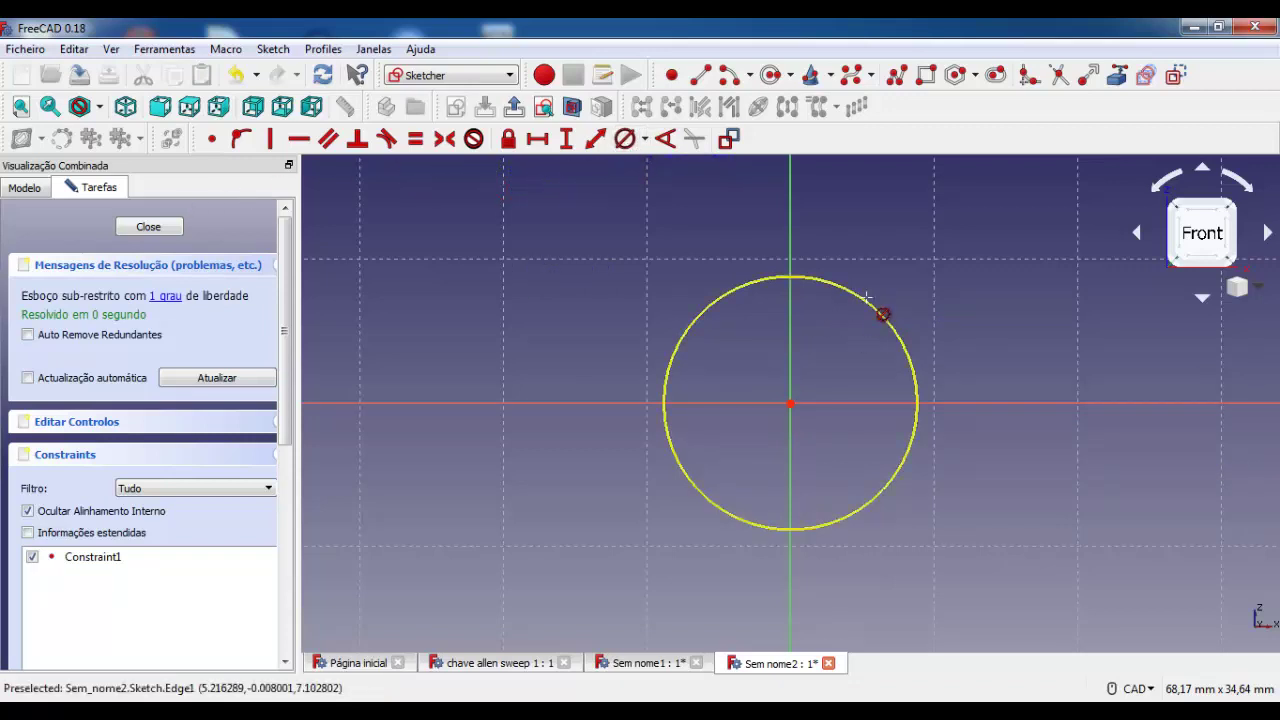
pyautogui.click(880, 314)
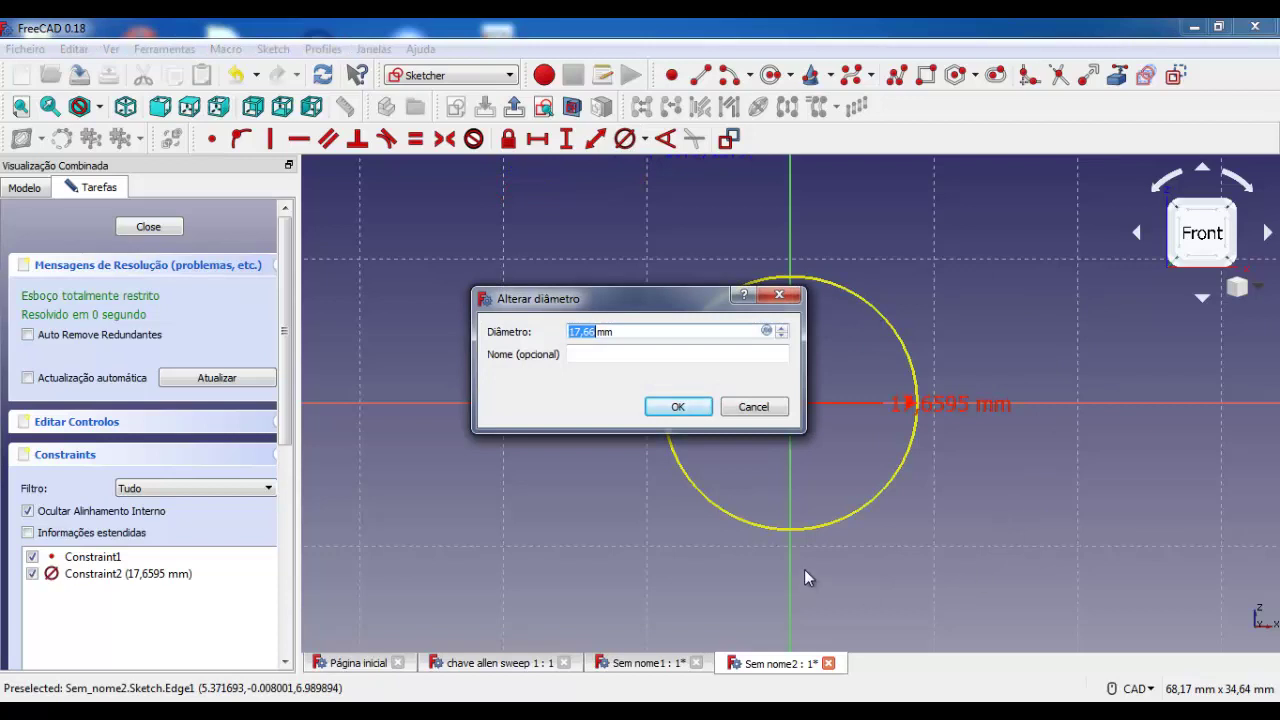
pyautogui.write('14')
pyautogui.press('Return')
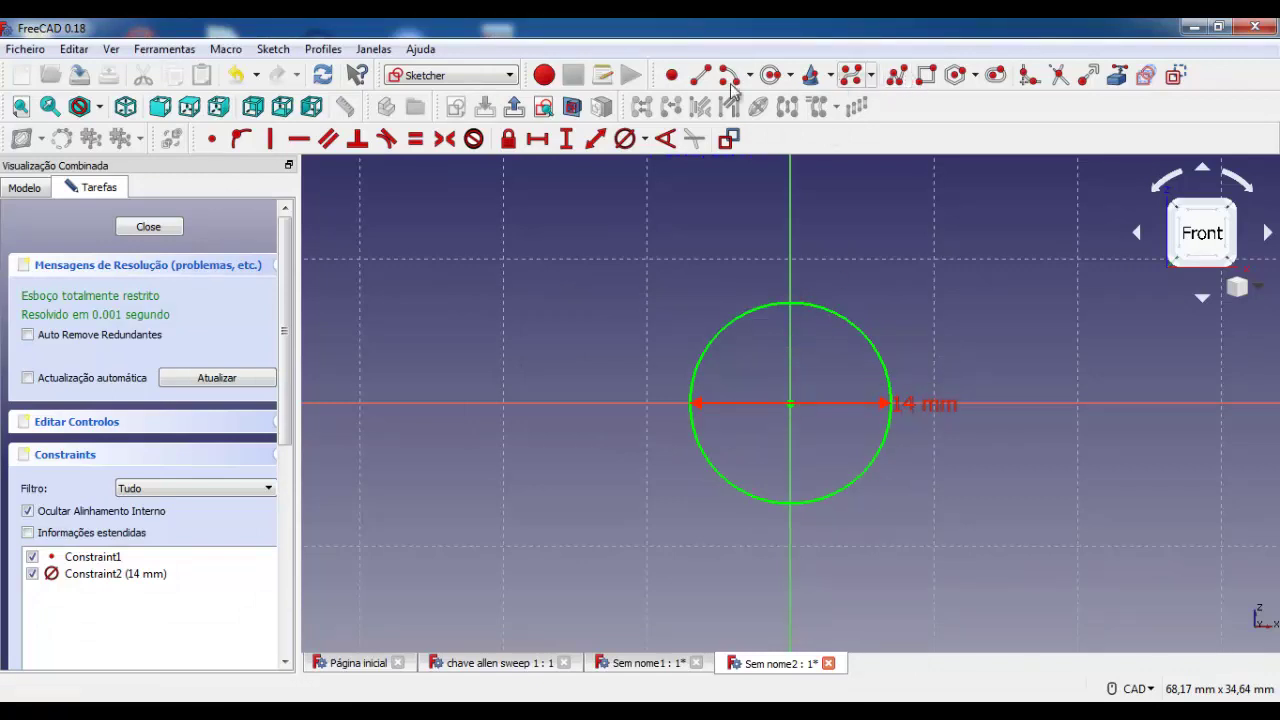
# - Add a concentric 12 mm circle at the origin and place the 14 and 12 mm labels diagonally
pyautogui.click(770, 75)
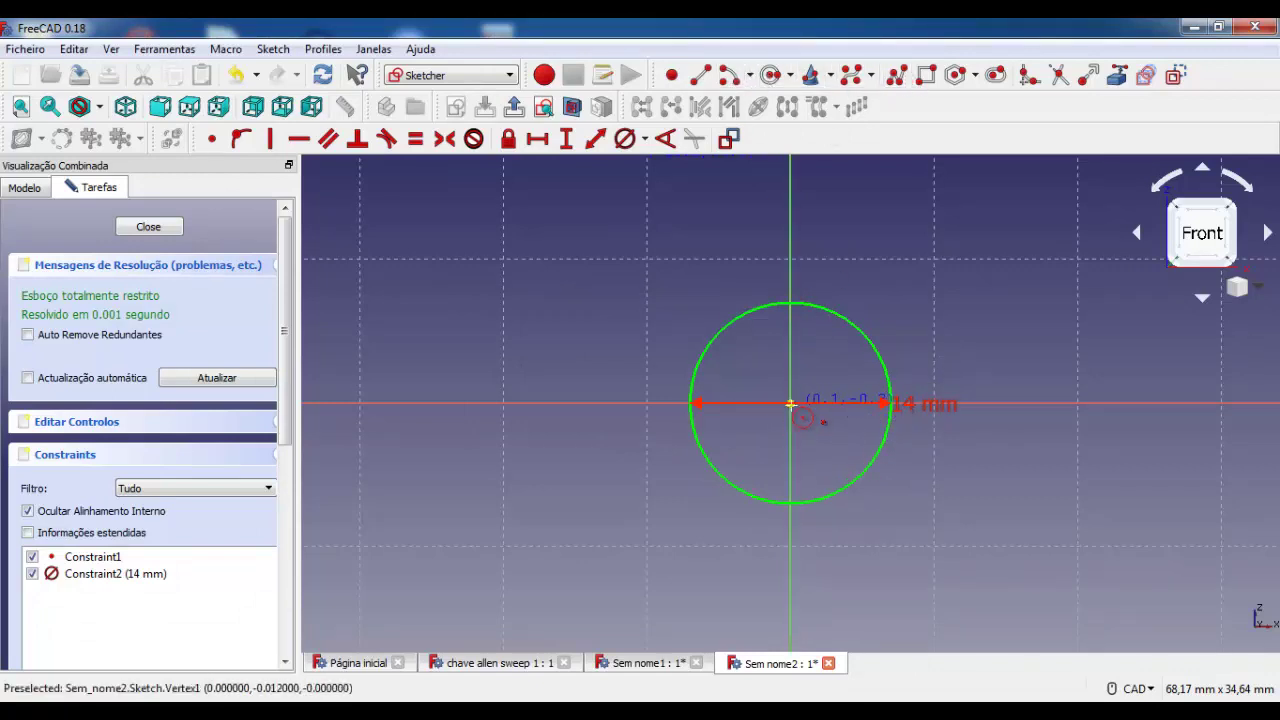
pyautogui.click(790, 403)
pyautogui.click(845, 352)
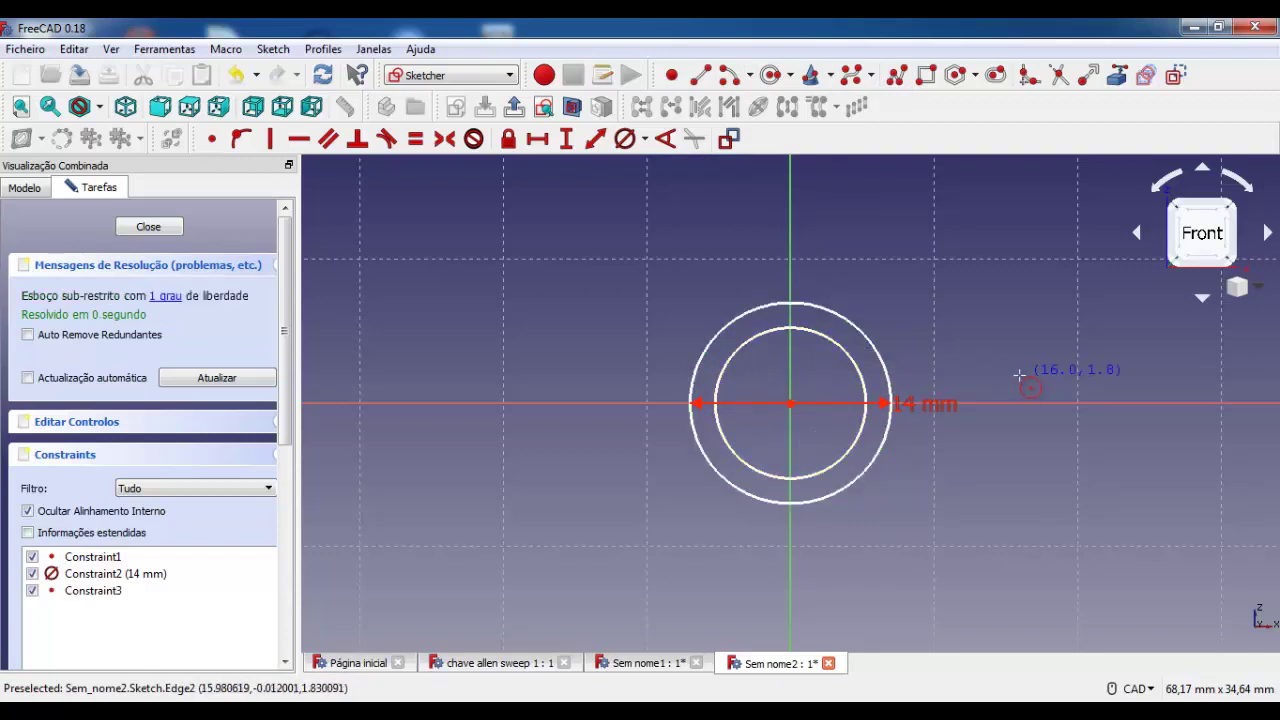
pyautogui.click(625, 138)
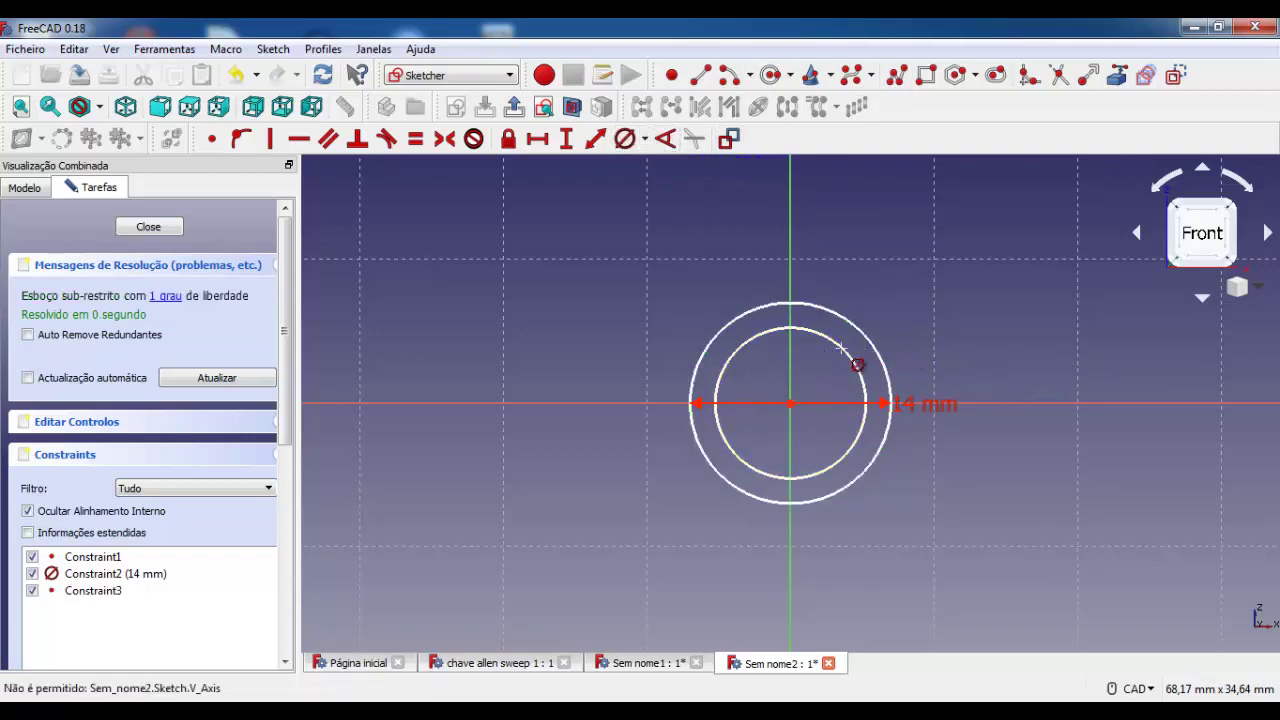
pyautogui.click(849, 352)
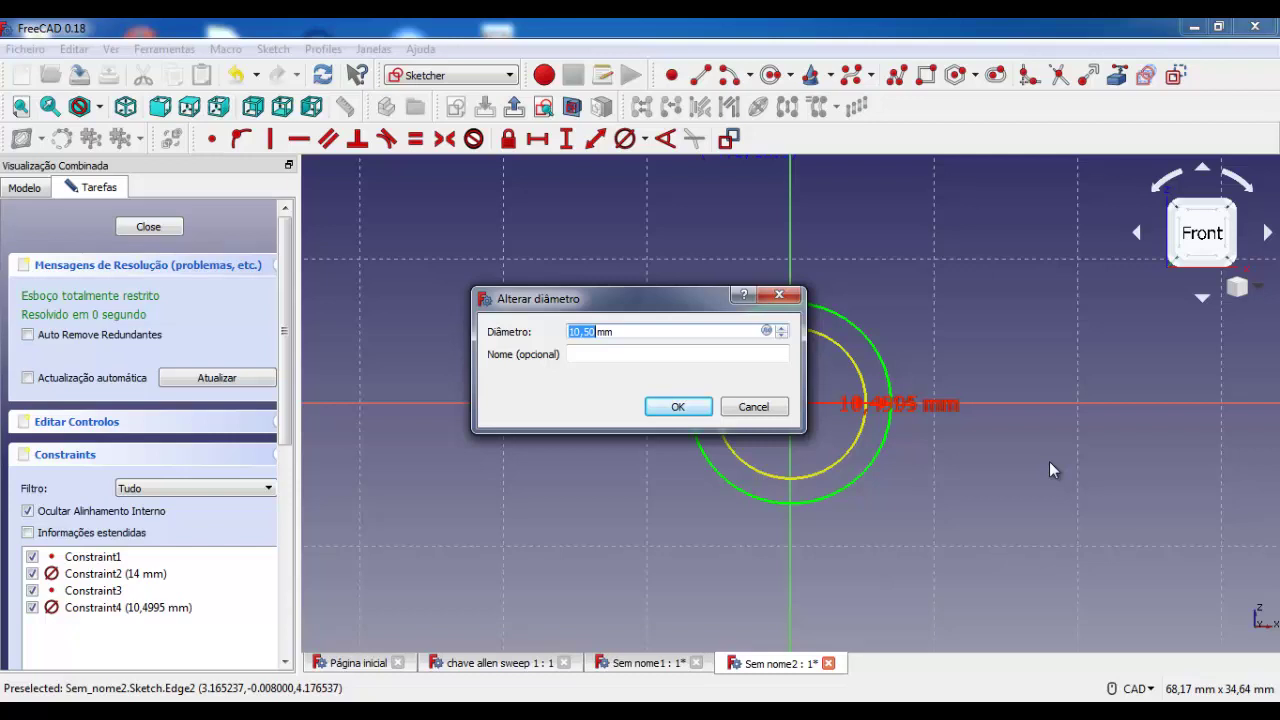
pyautogui.write('1')
pyautogui.press('Return')
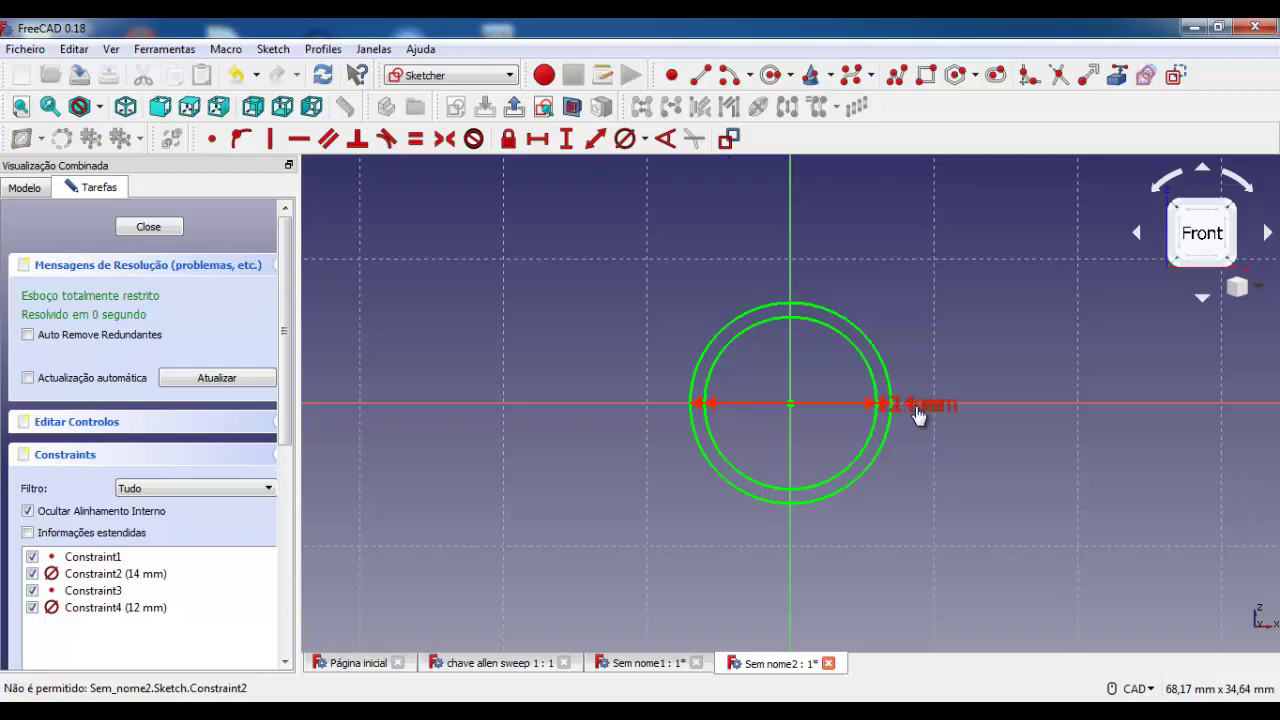
pyautogui.moveTo(924, 414); pyautogui.dragTo(943, 255)
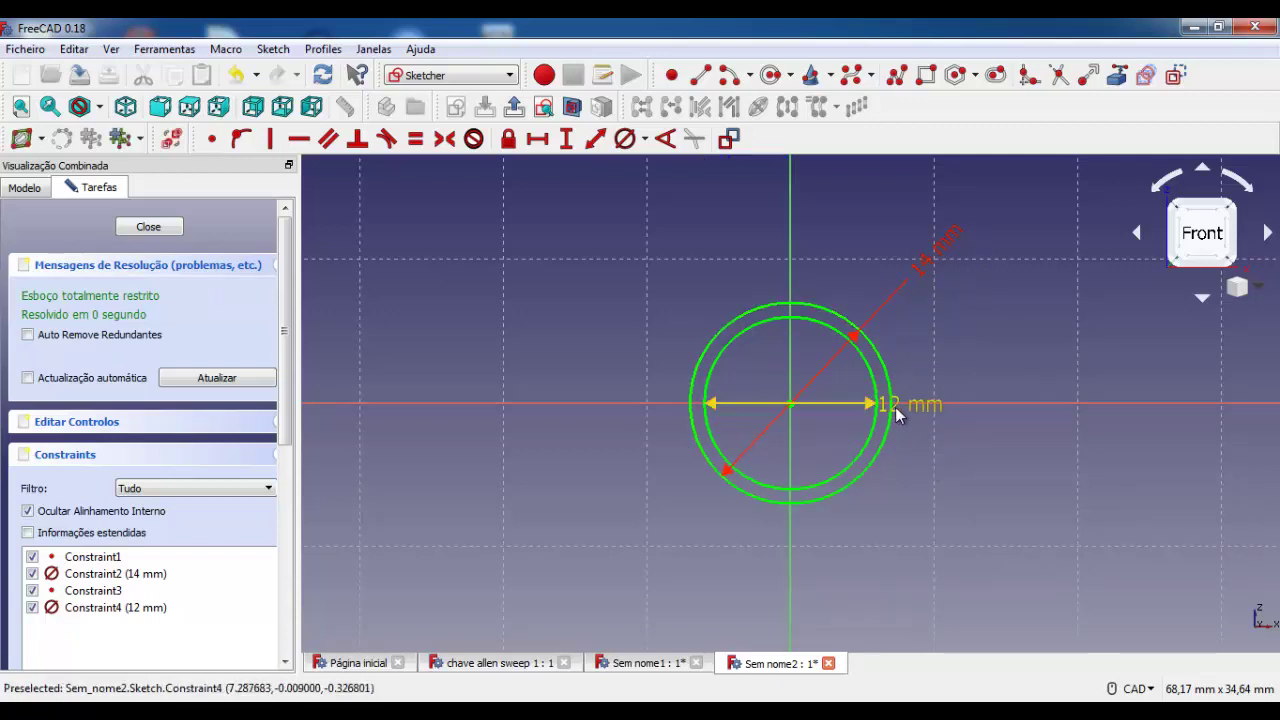
pyautogui.moveTo(895, 407); pyautogui.dragTo(927, 517)
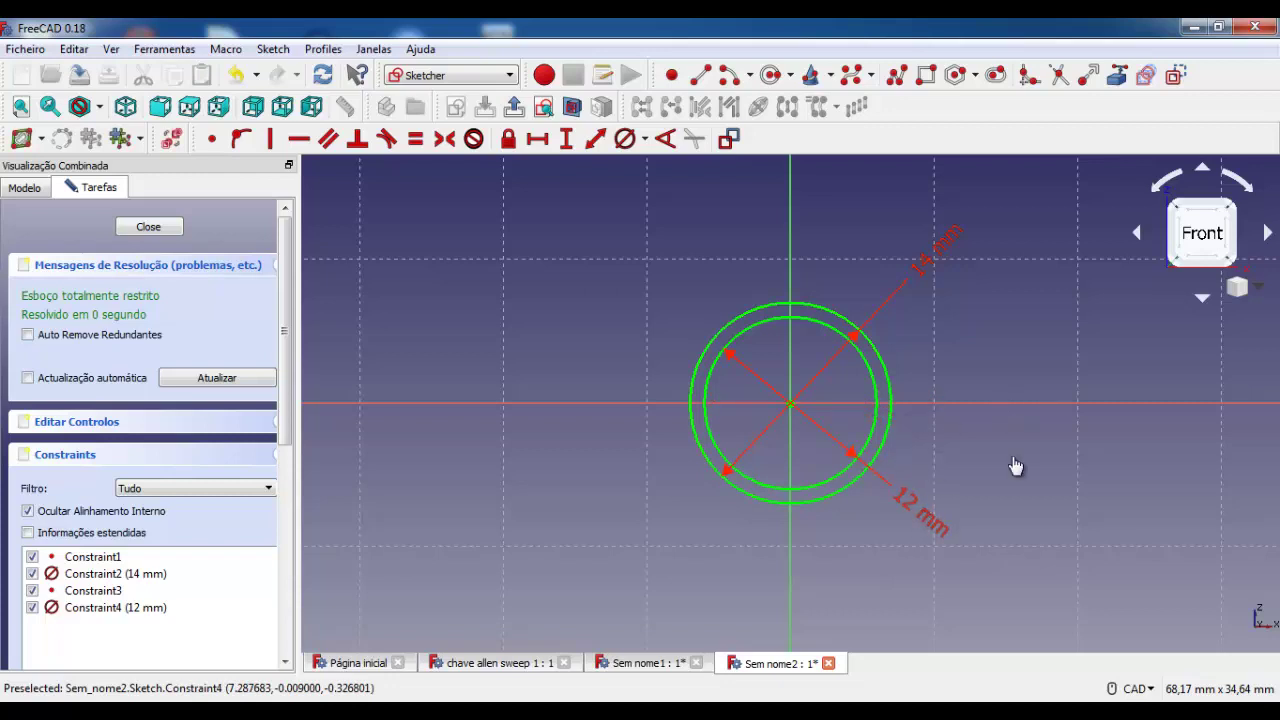
# - Close the two-circle sketch and create a new sketch on the XY plane
pyautogui.click(163, 230)
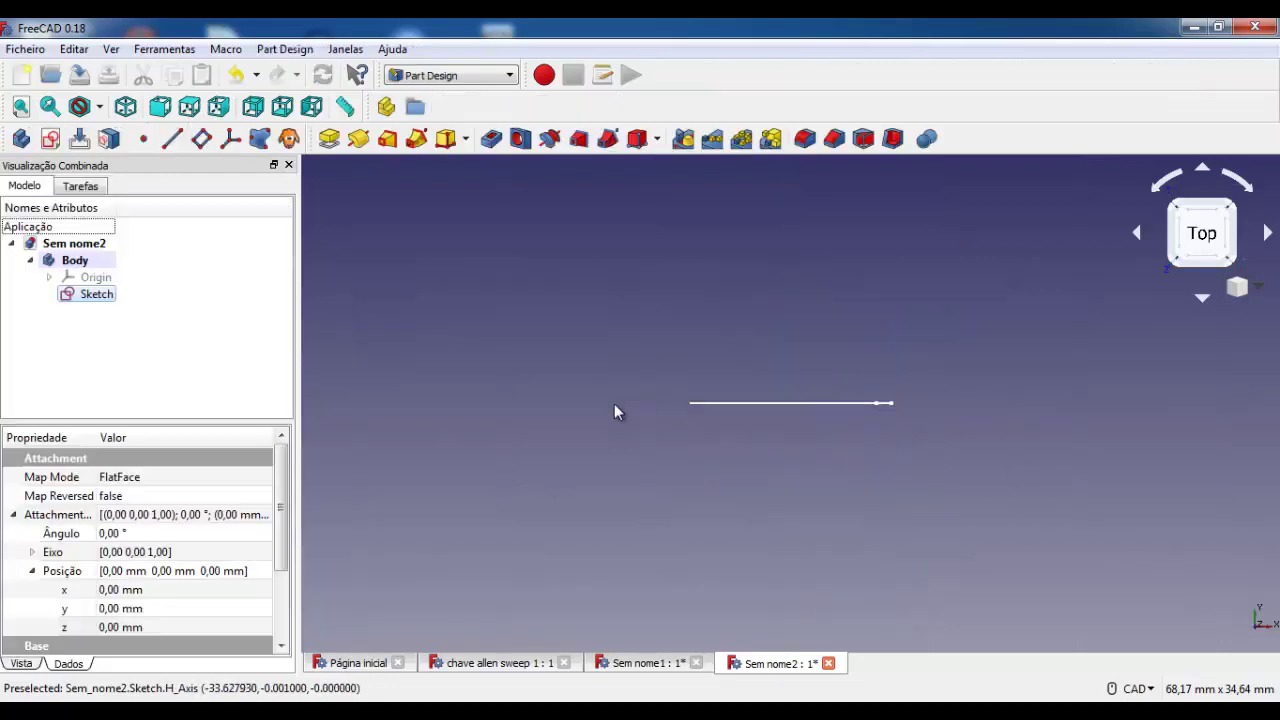
pyautogui.click(100, 344)
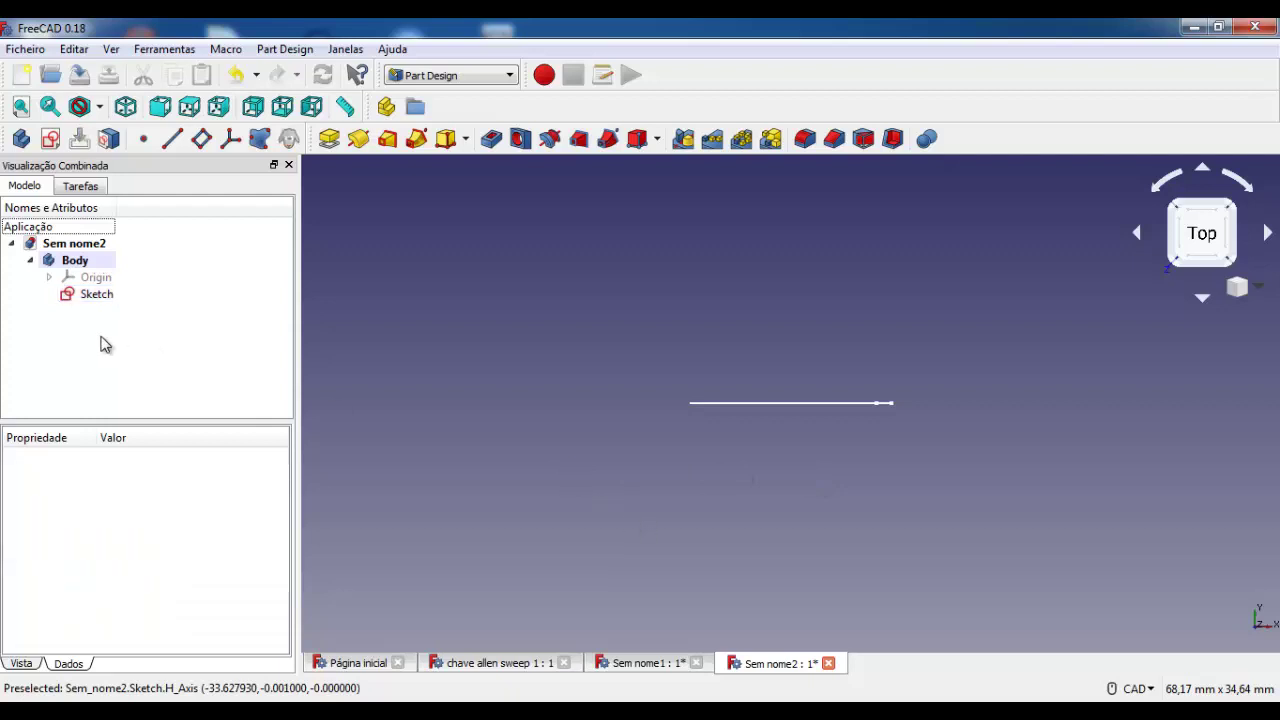
pyautogui.click(50, 138)
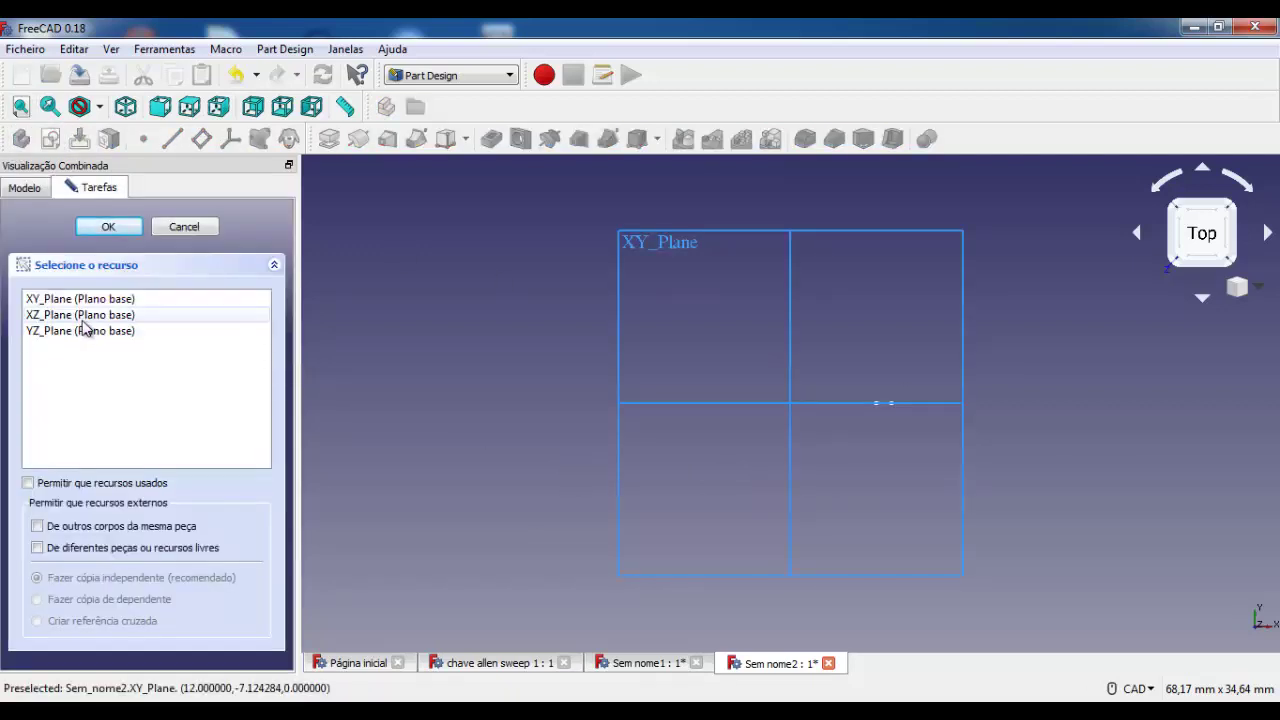
pyautogui.click(1234, 213)
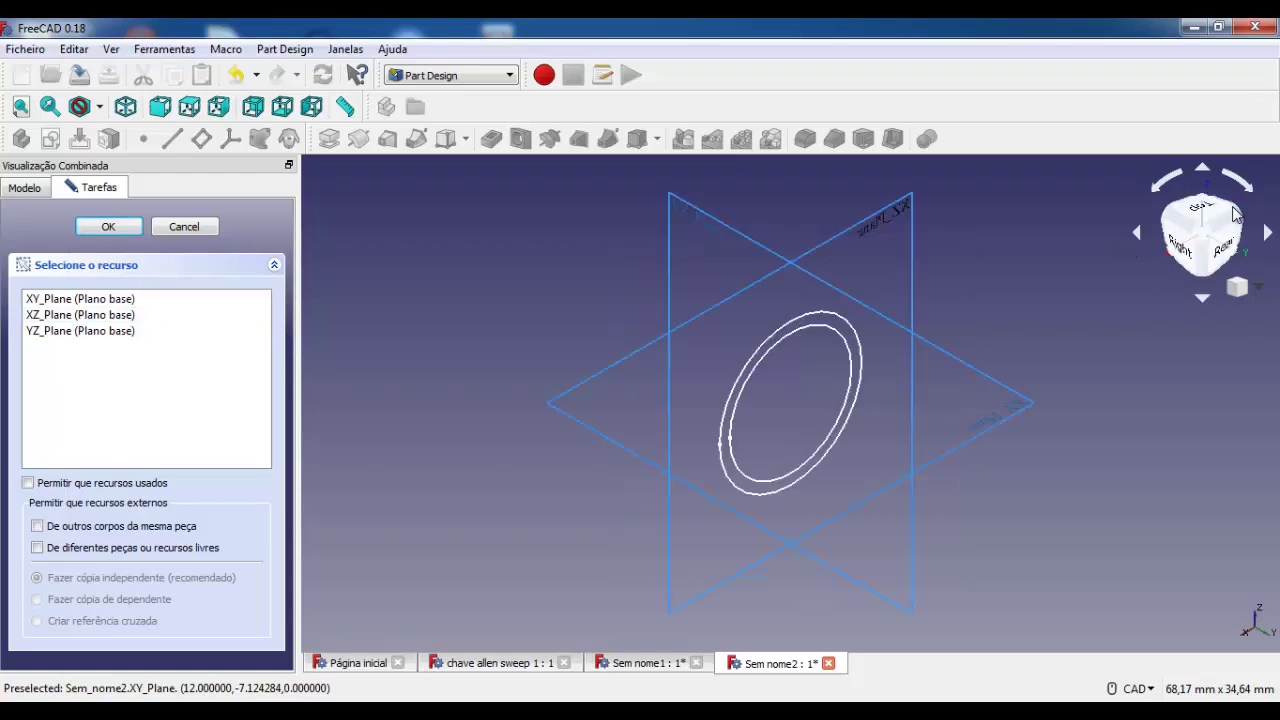
pyautogui.click(975, 442)
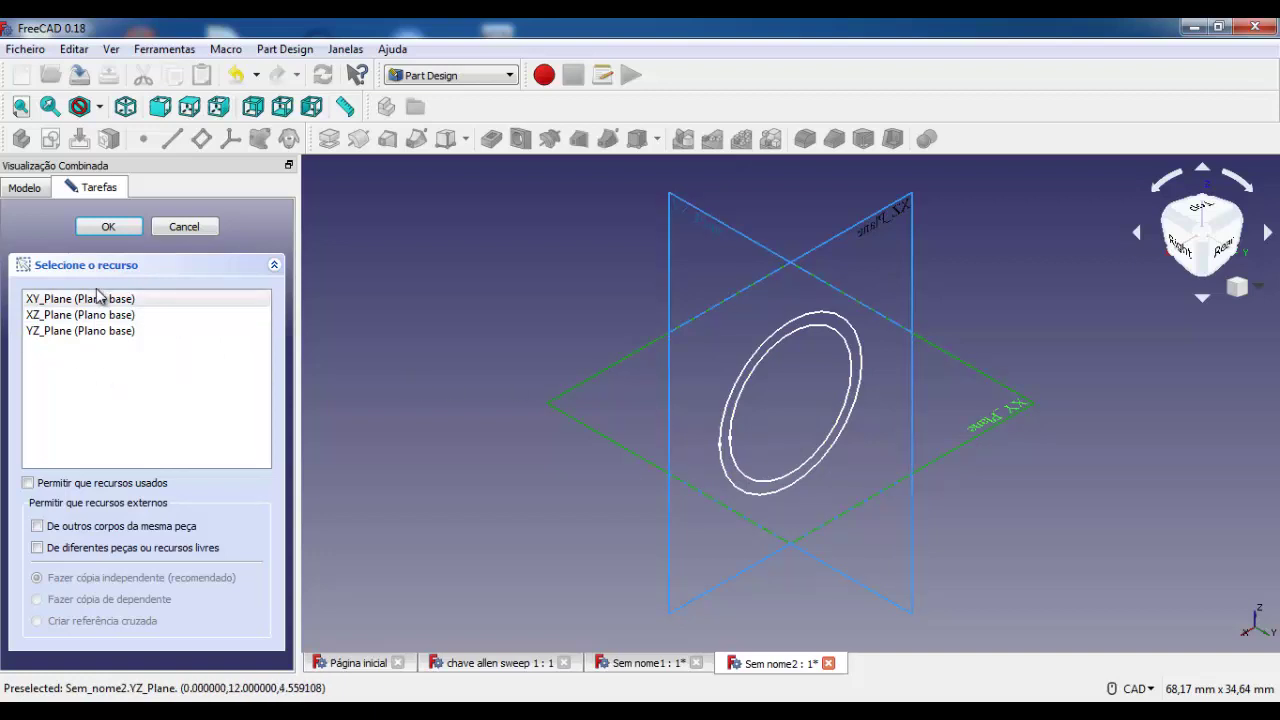
pyautogui.click(112, 226)
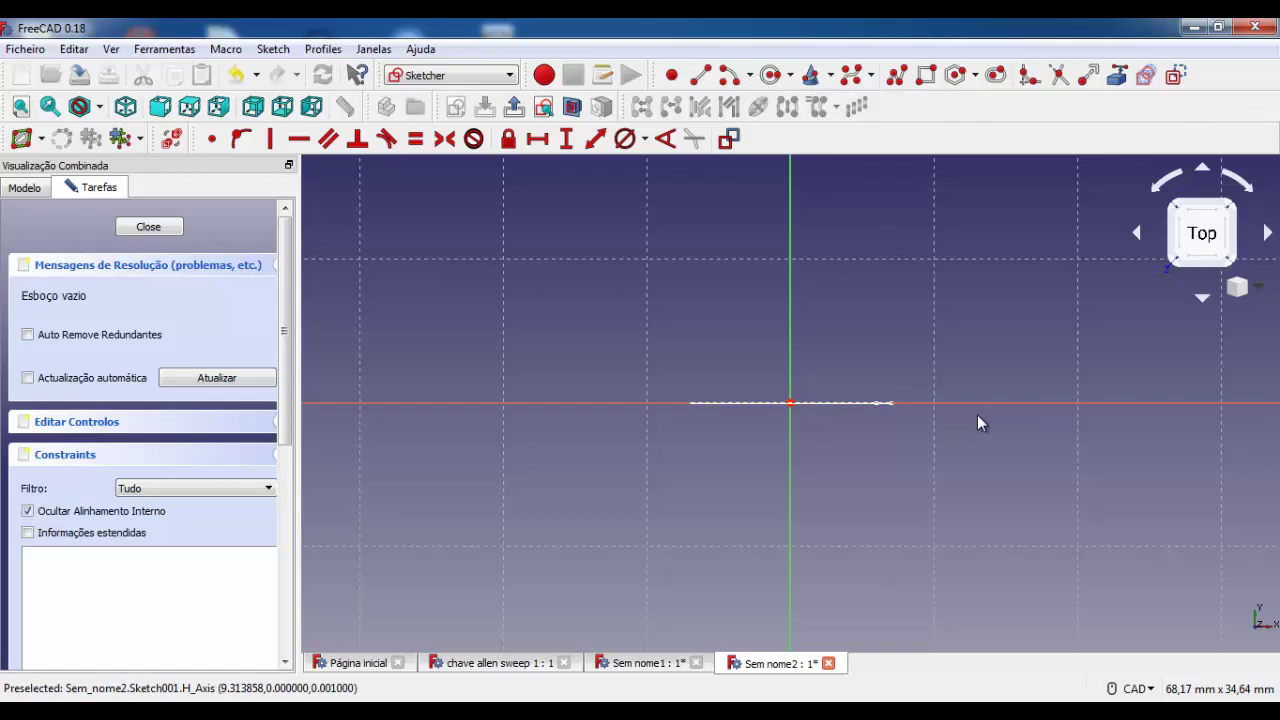
# - Draw a semicircular arc centred on the horizontal axis, running from the origin
pyautogui.click(729, 77)
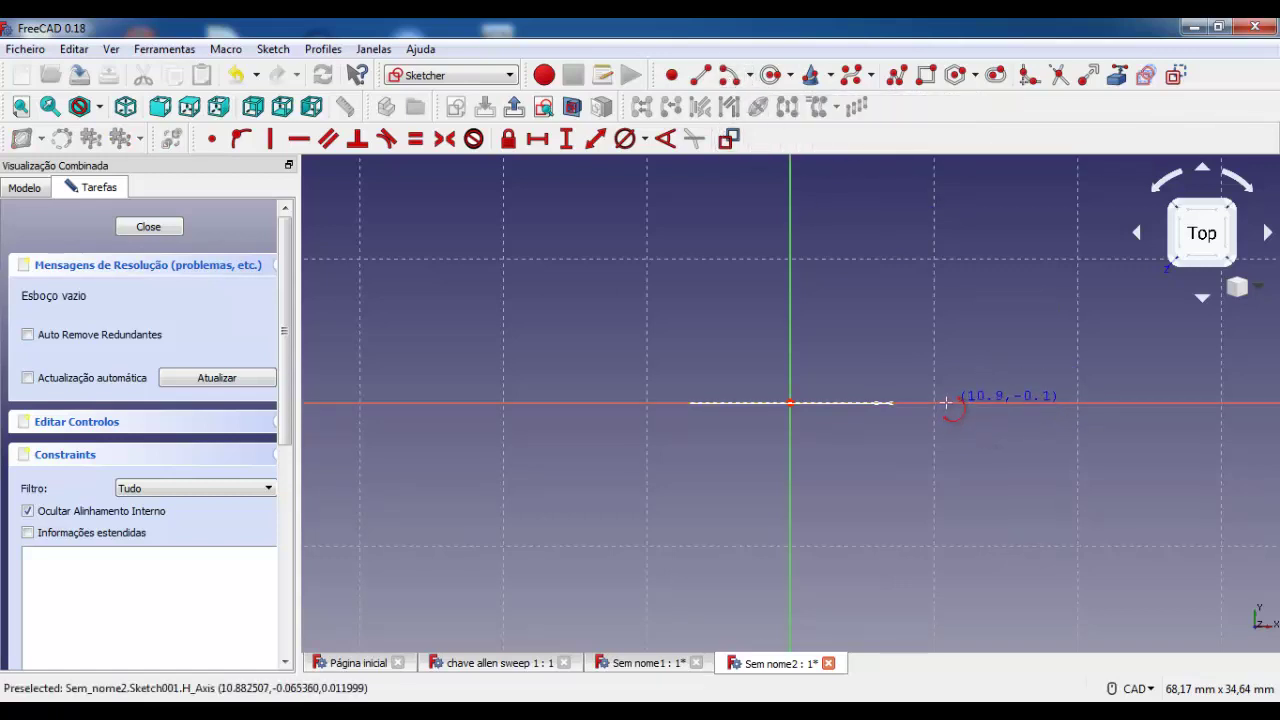
pyautogui.click(946, 403)
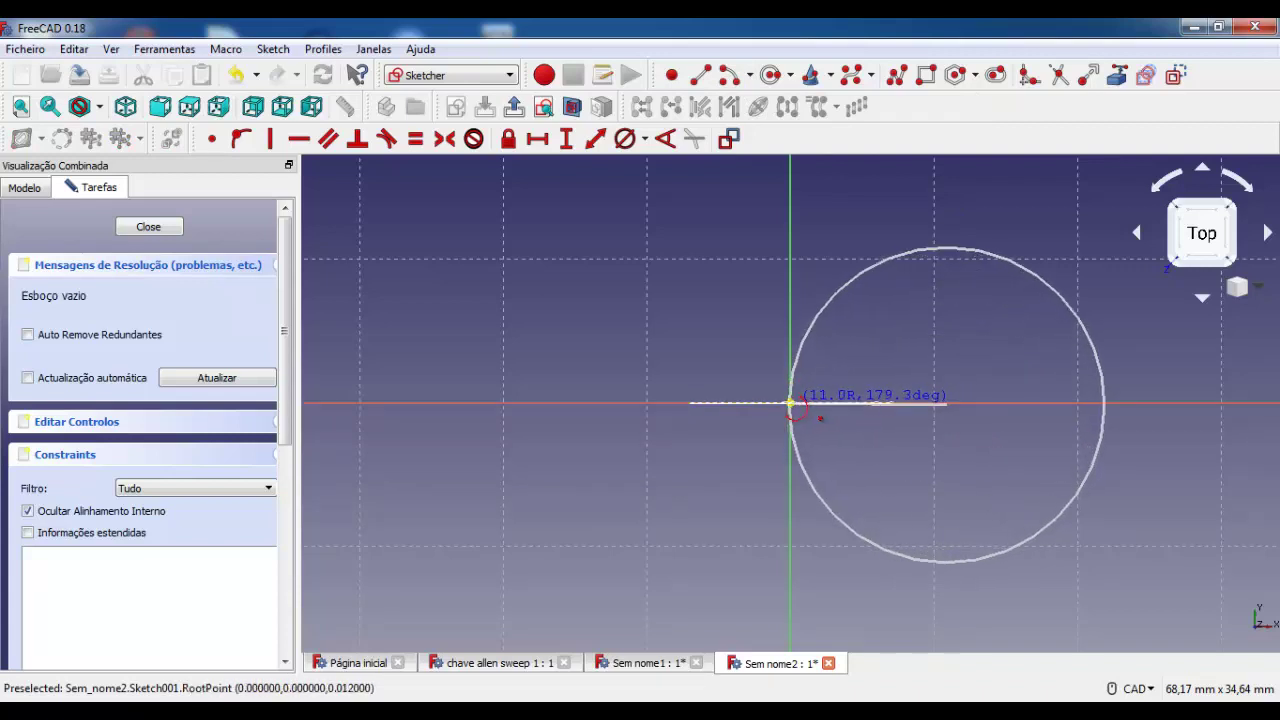
pyautogui.click(790, 404)
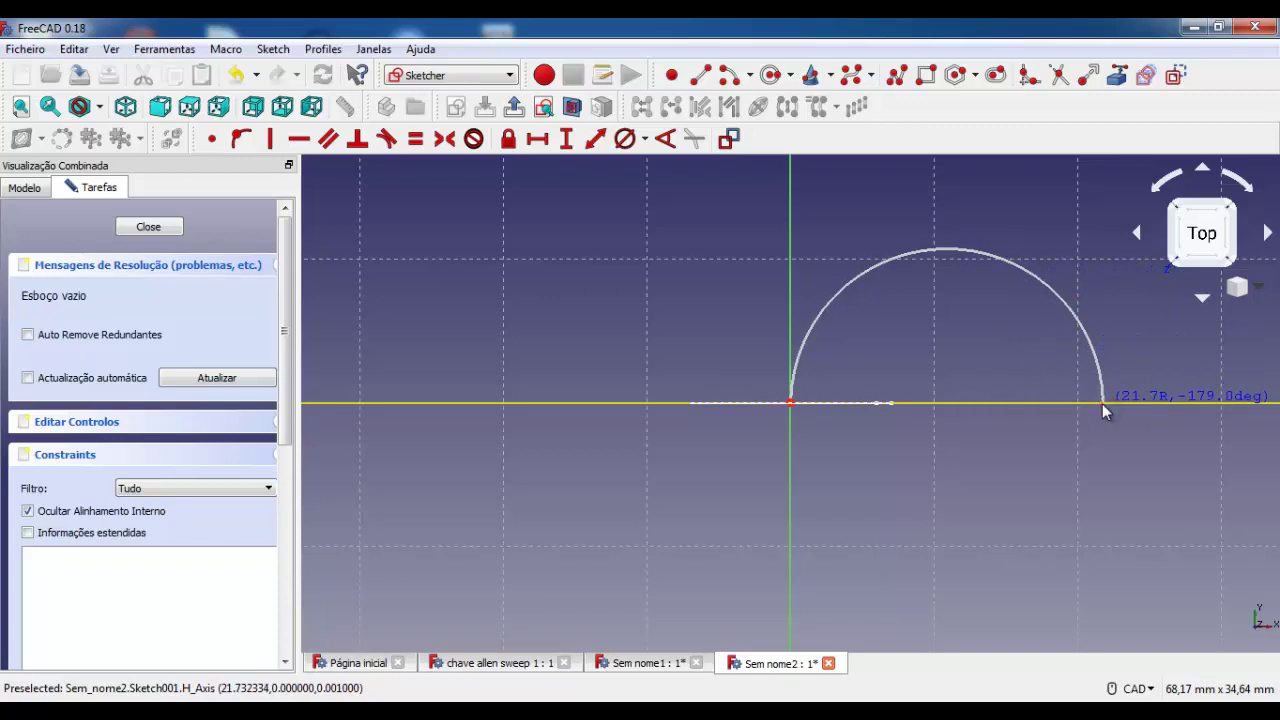
pyautogui.click(1103, 403)
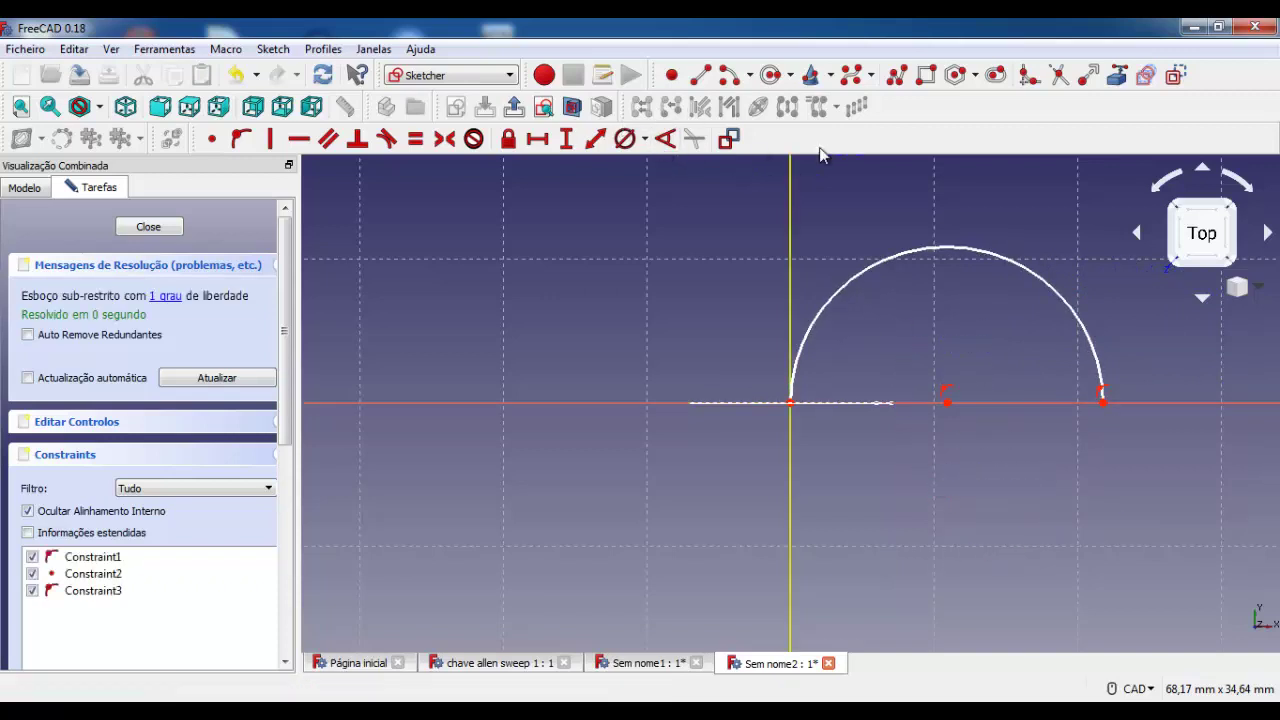
pyautogui.press('Escape')
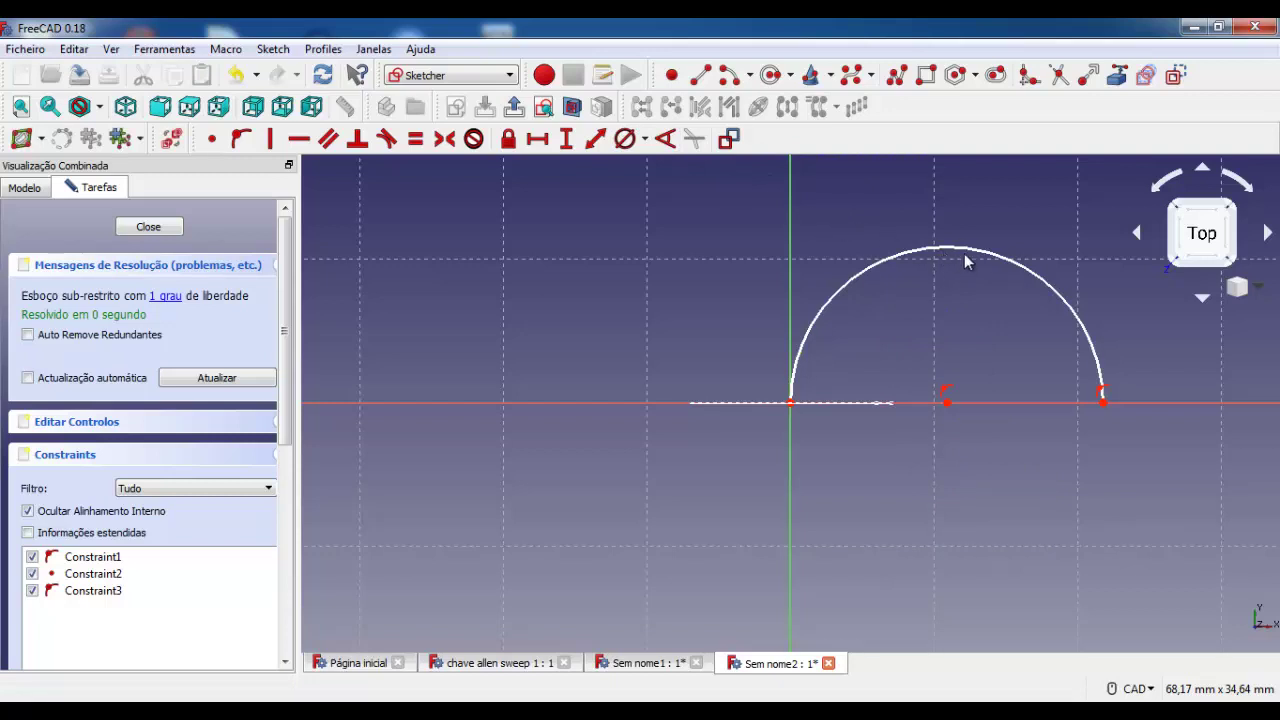
# - Constrain the arc radius to 40 mm, reposition its label, and close Sketch001
pyautogui.click(966, 252)
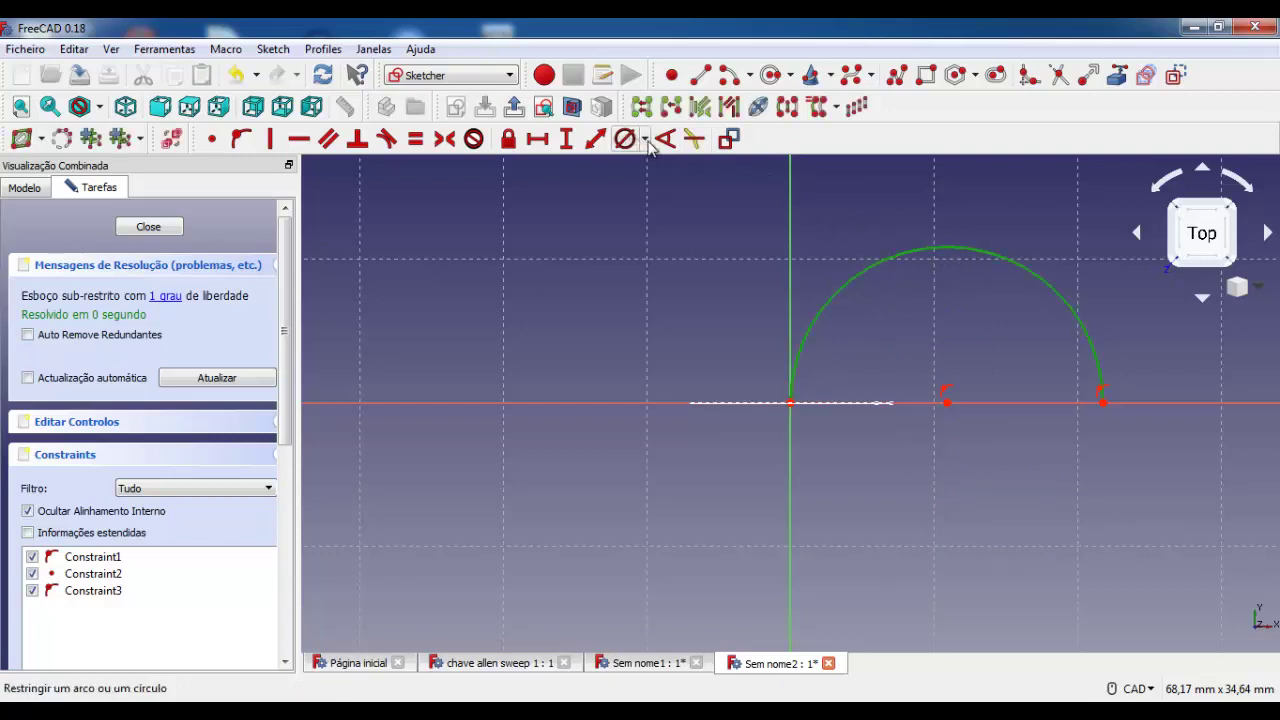
pyautogui.click(646, 139)
pyautogui.click(650, 164)
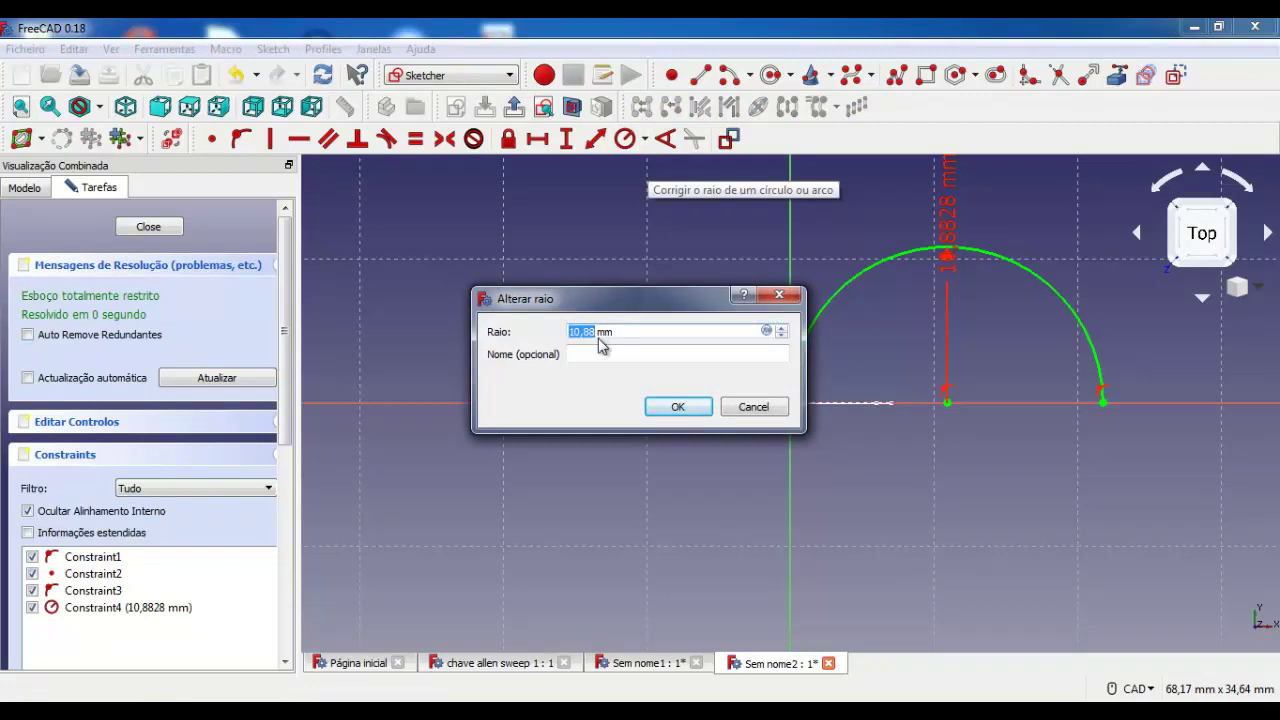
pyautogui.write('4')
pyautogui.click(677, 406)
pyautogui.scroll(-2, 1010, 430)
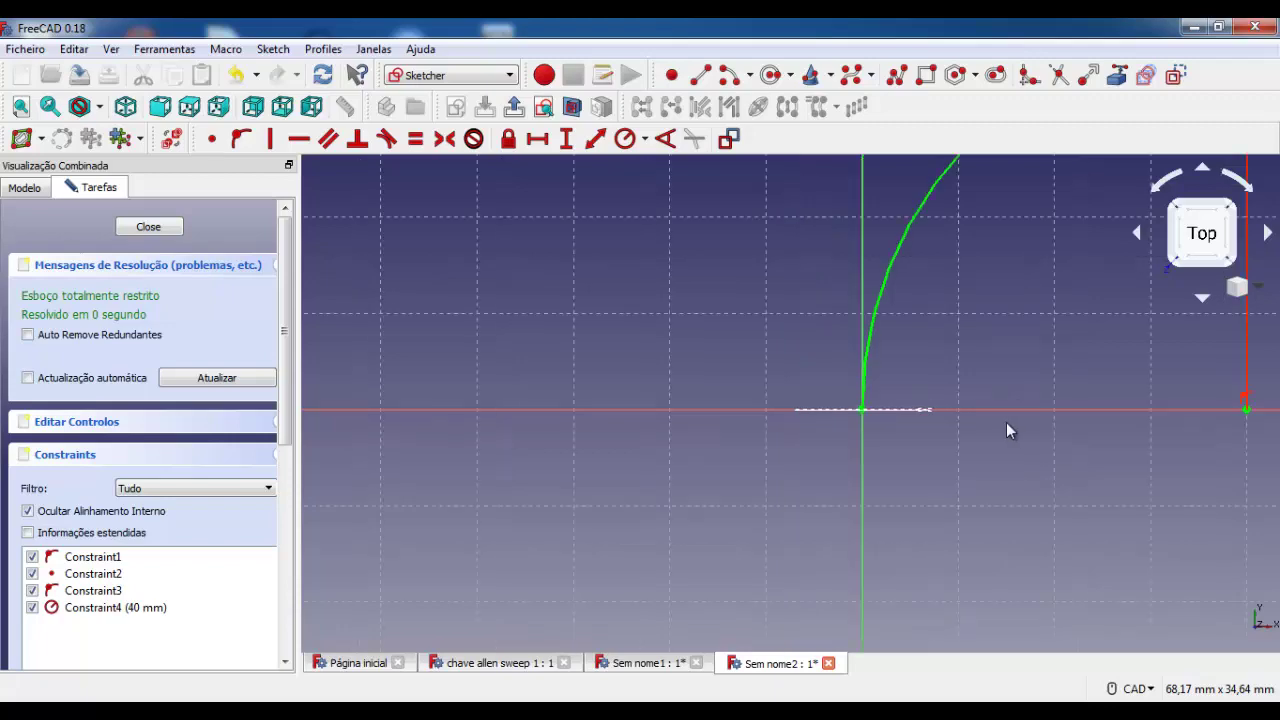
pyautogui.scroll(-2, 1004, 425)
pyautogui.moveTo(986, 491); pyautogui.dragTo(600, 509, button='middle')
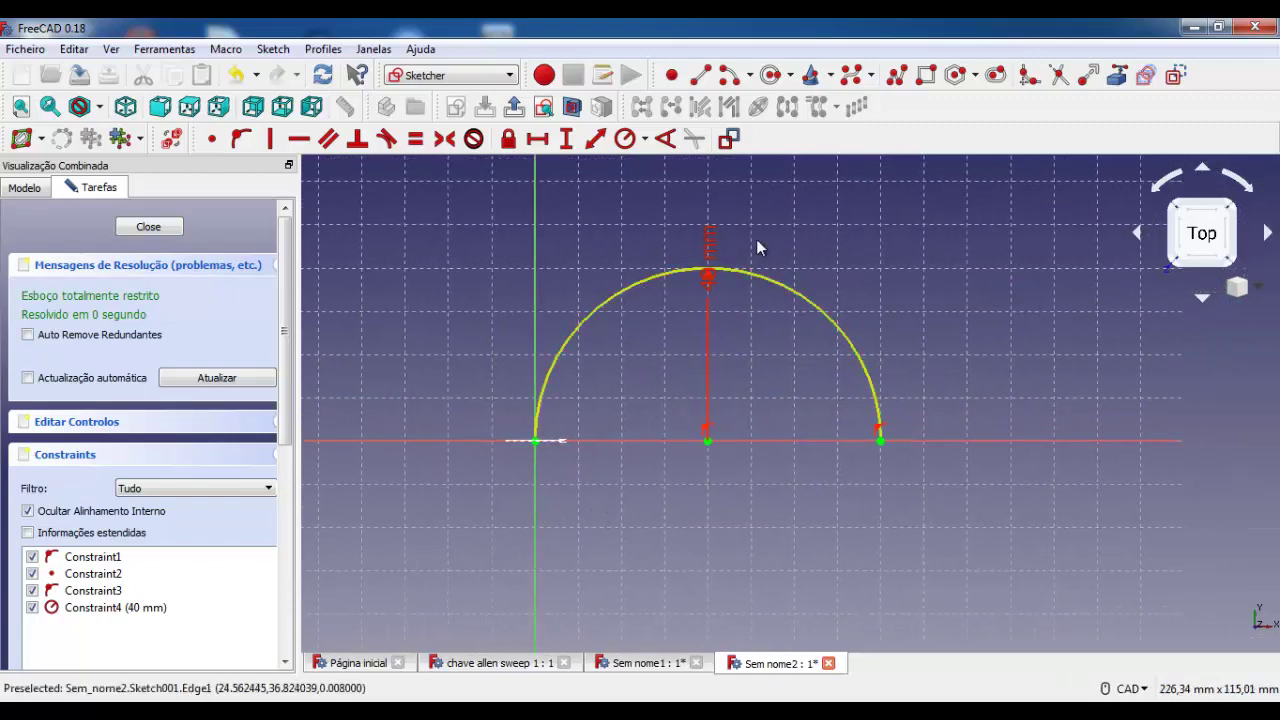
pyautogui.moveTo(712, 246); pyautogui.dragTo(988, 258)
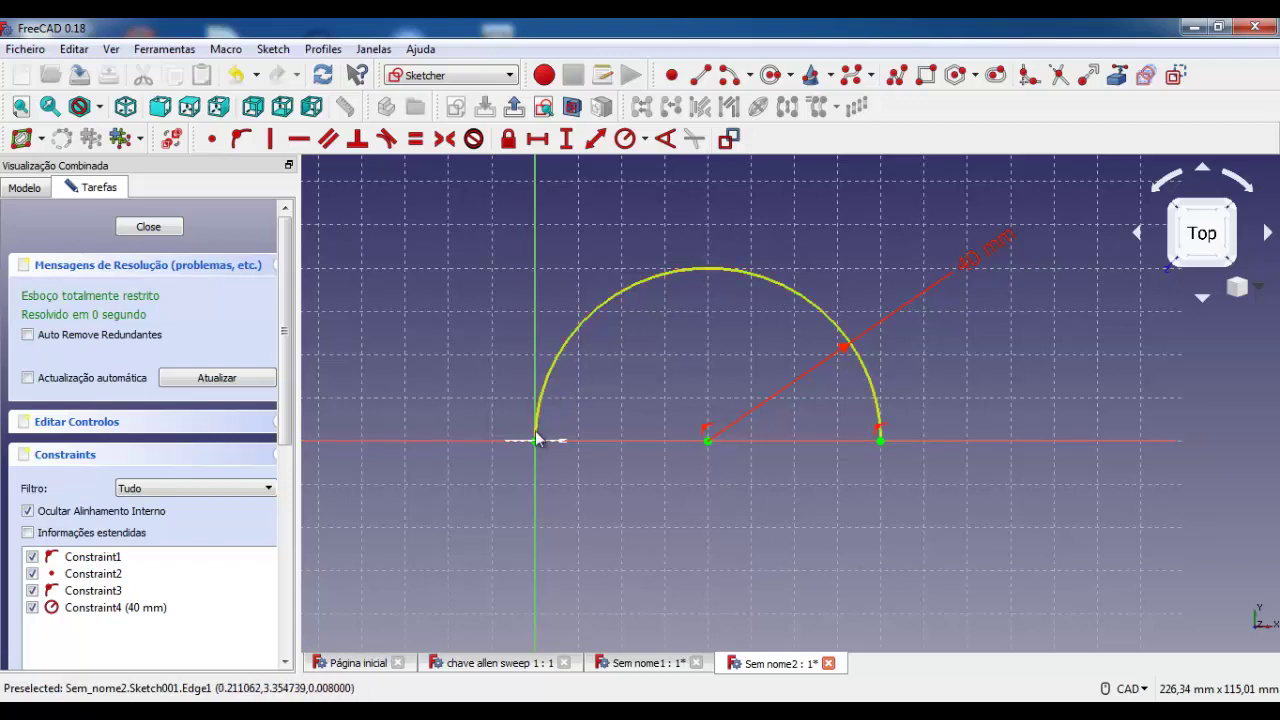
pyautogui.click(166, 229)
pyautogui.moveTo(1005, 500); pyautogui.dragTo(994, 325, button='middle')
pyautogui.scroll(-2, 997, 310)
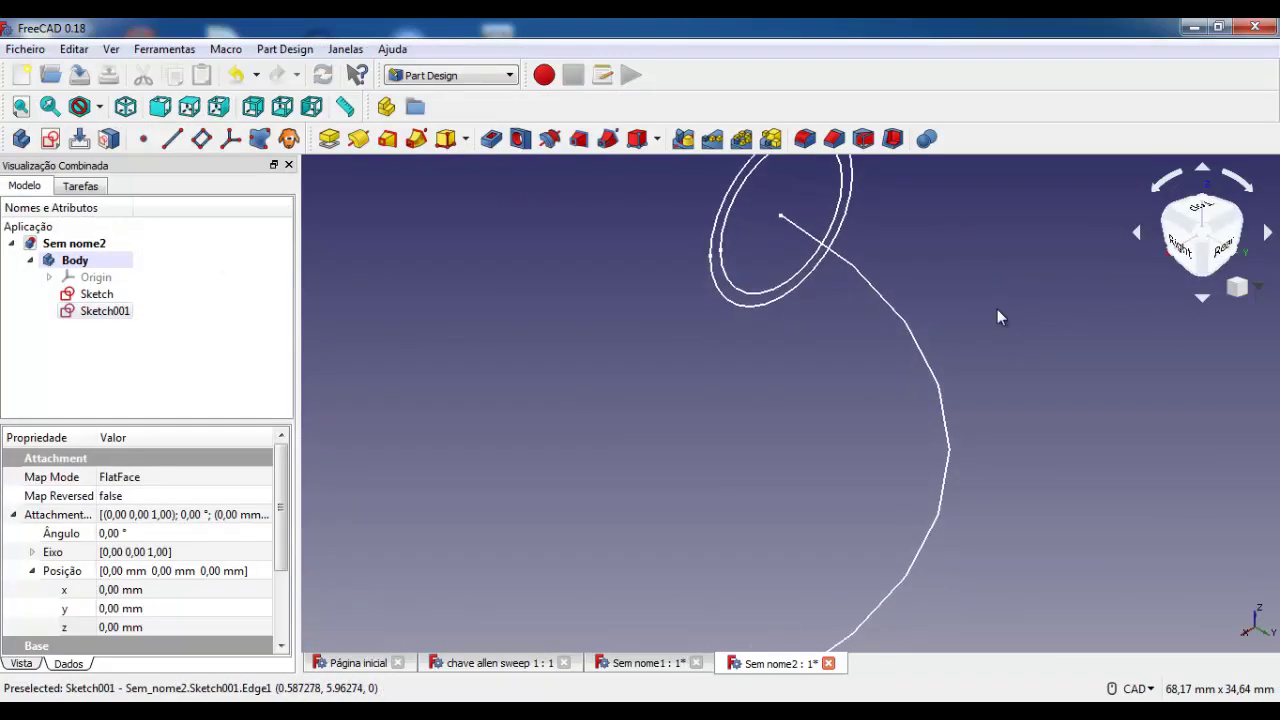
pyautogui.scroll(-3, 997, 310)
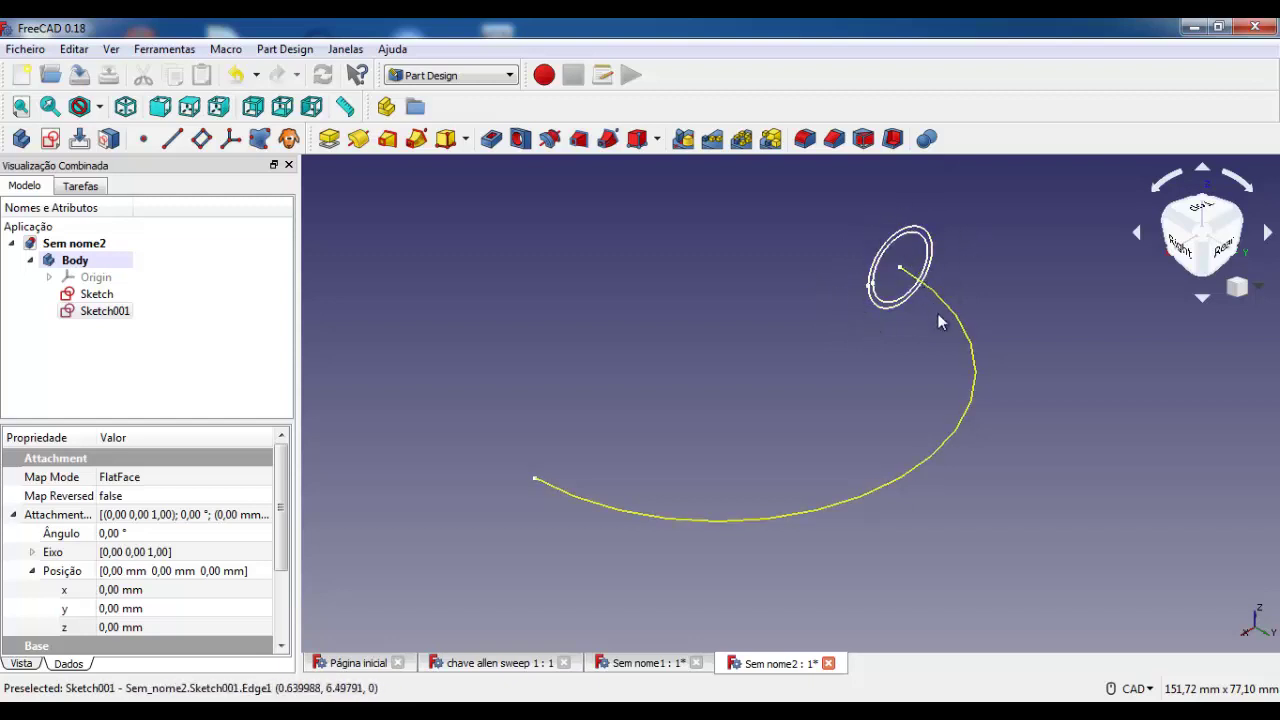
pyautogui.doubleClick(563, 491)
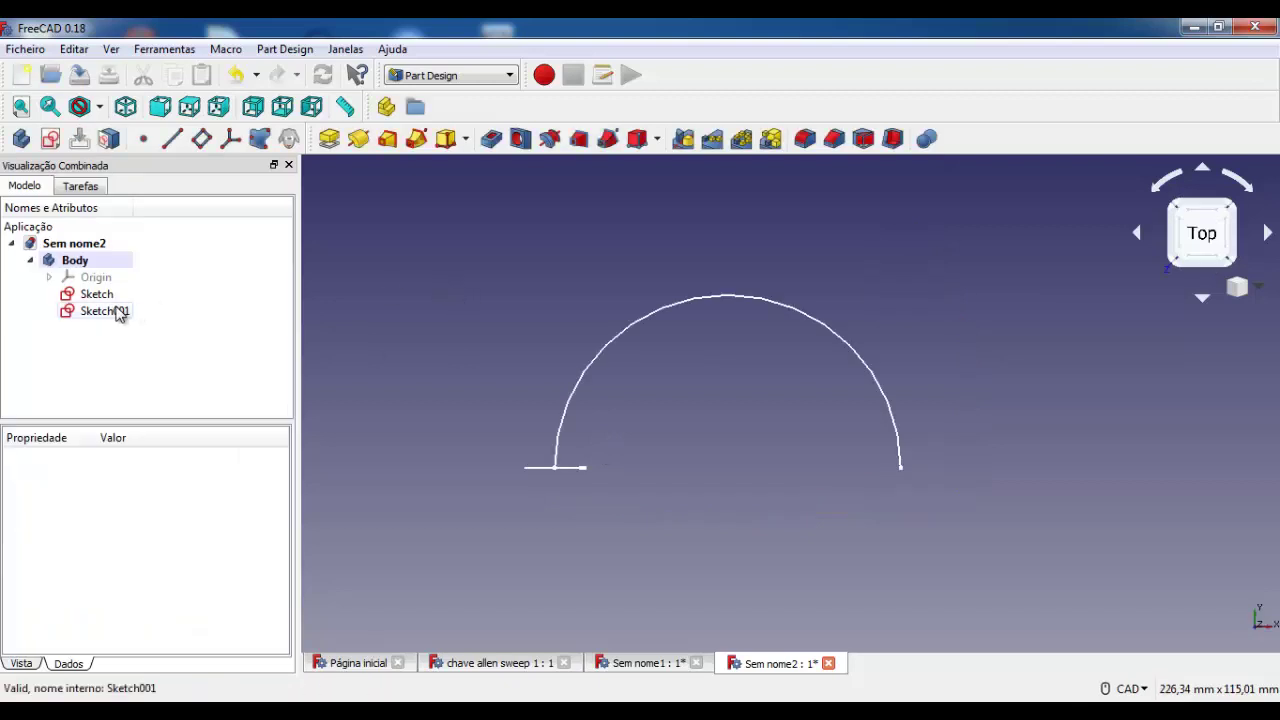
# - Create an Additive Pipe sweeping the two-circle Sketch along the Sketch001 arc
pyautogui.click(416, 140)
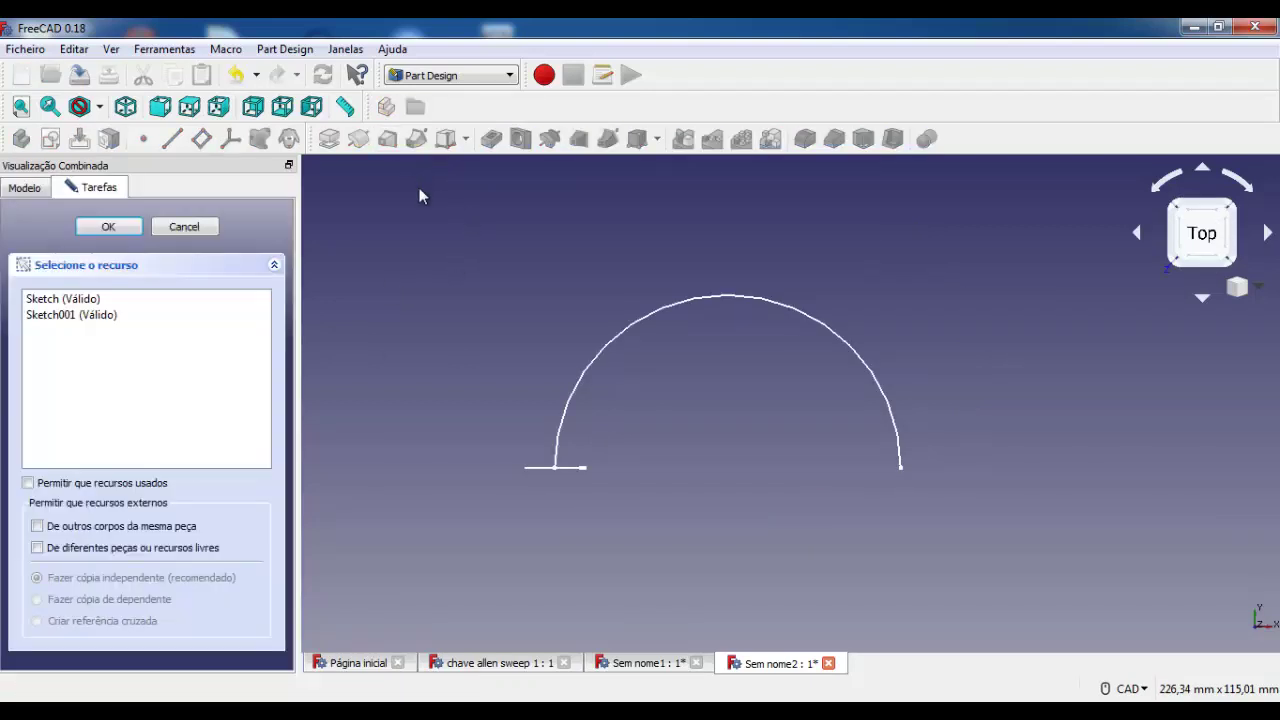
pyautogui.click(45, 300)
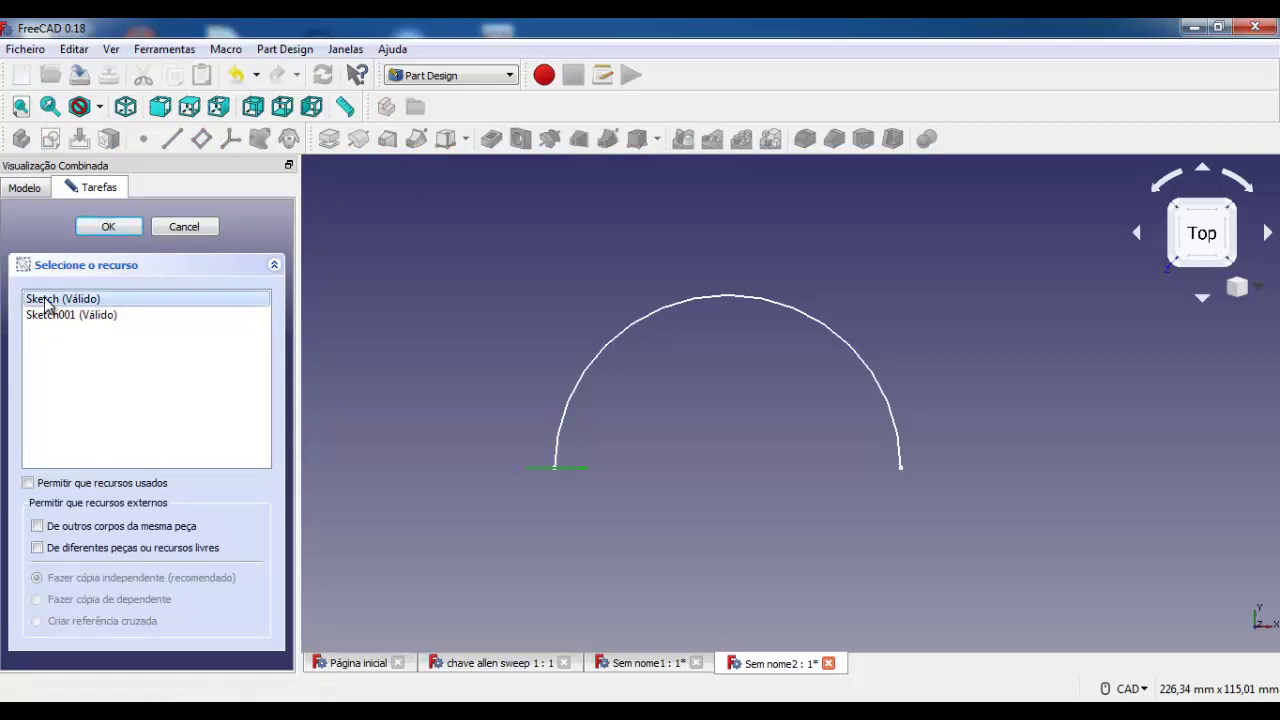
pyautogui.click(108, 227)
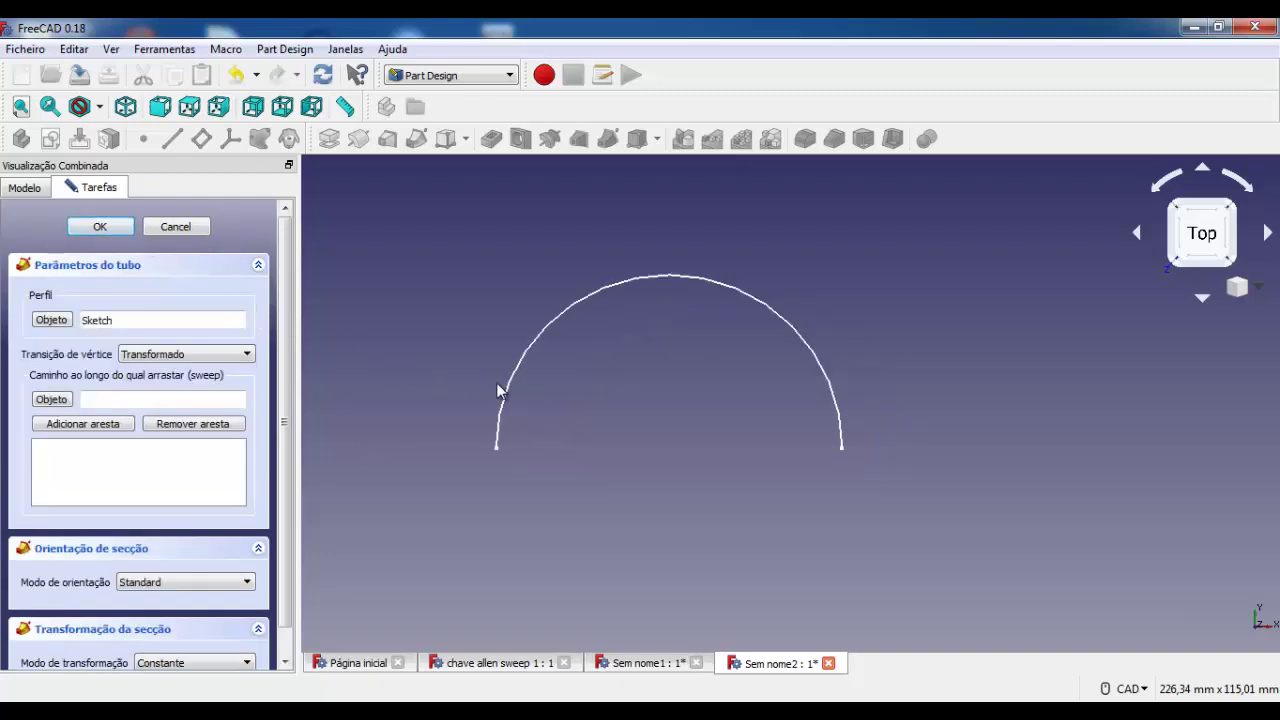
pyautogui.click(52, 402)
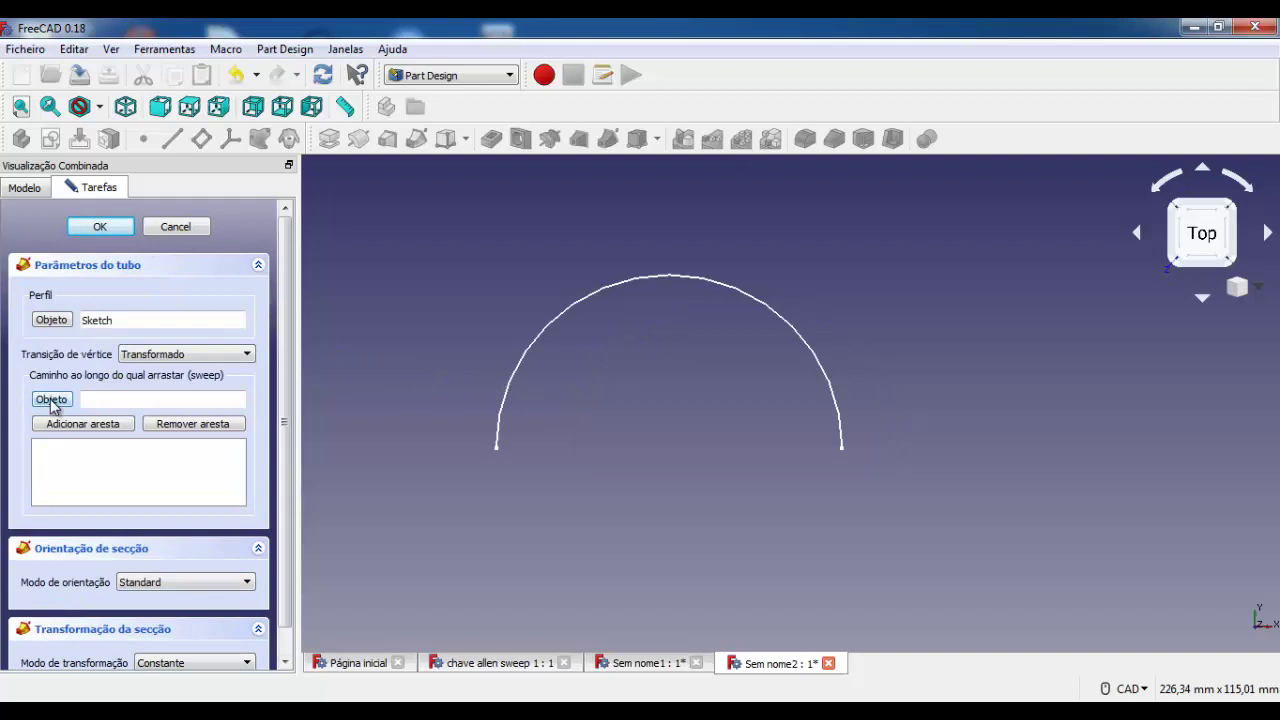
pyautogui.click(508, 392)
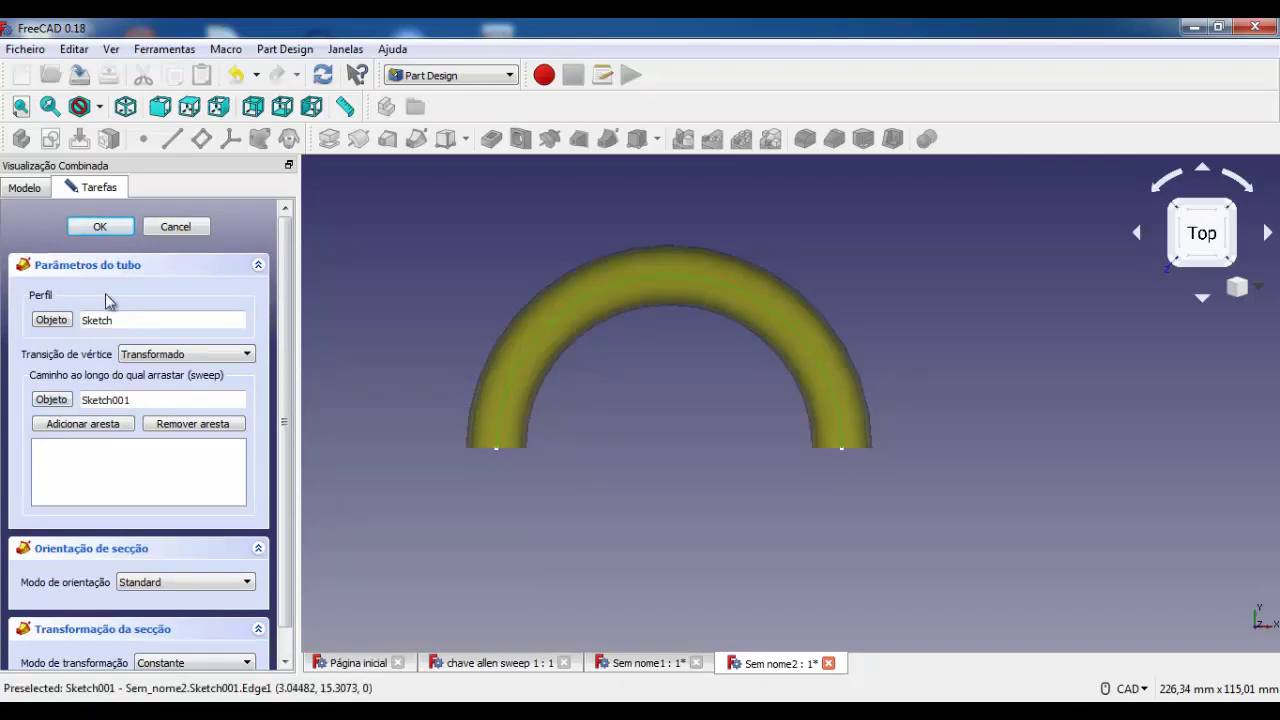
pyautogui.click(102, 228)
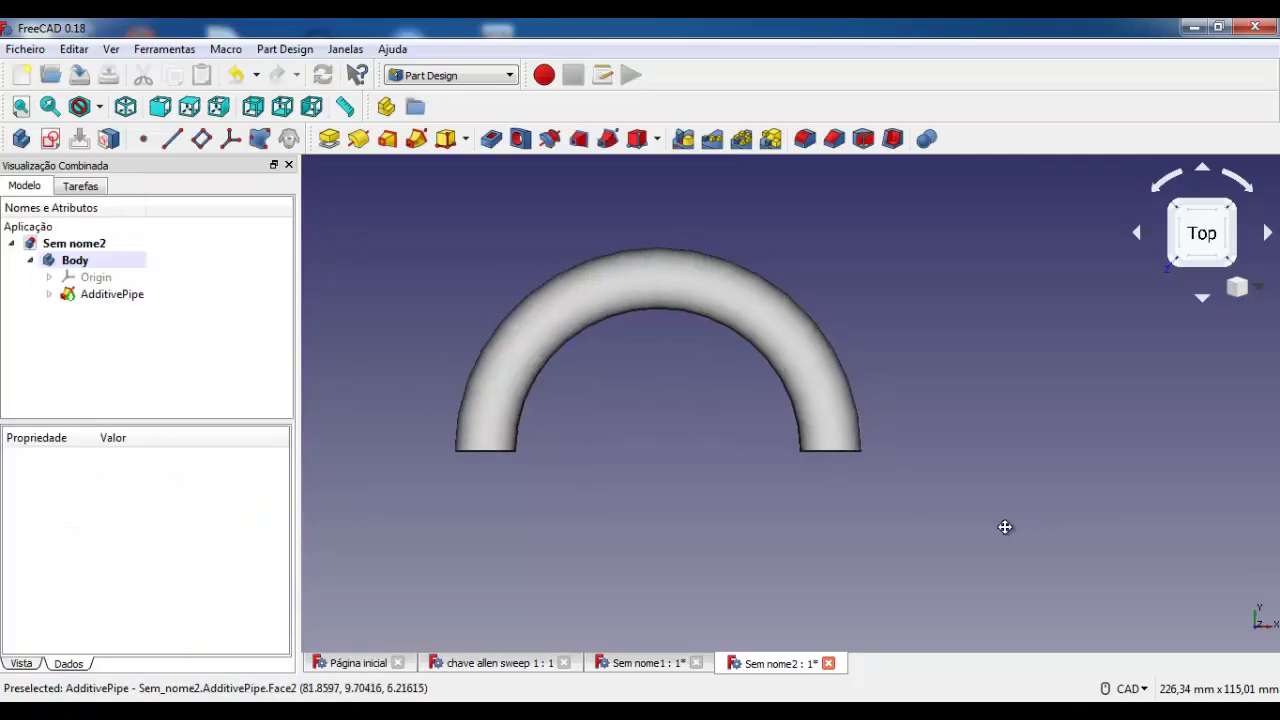
pyautogui.moveTo(1049, 508); pyautogui.dragTo(1180, 371, button='middle')
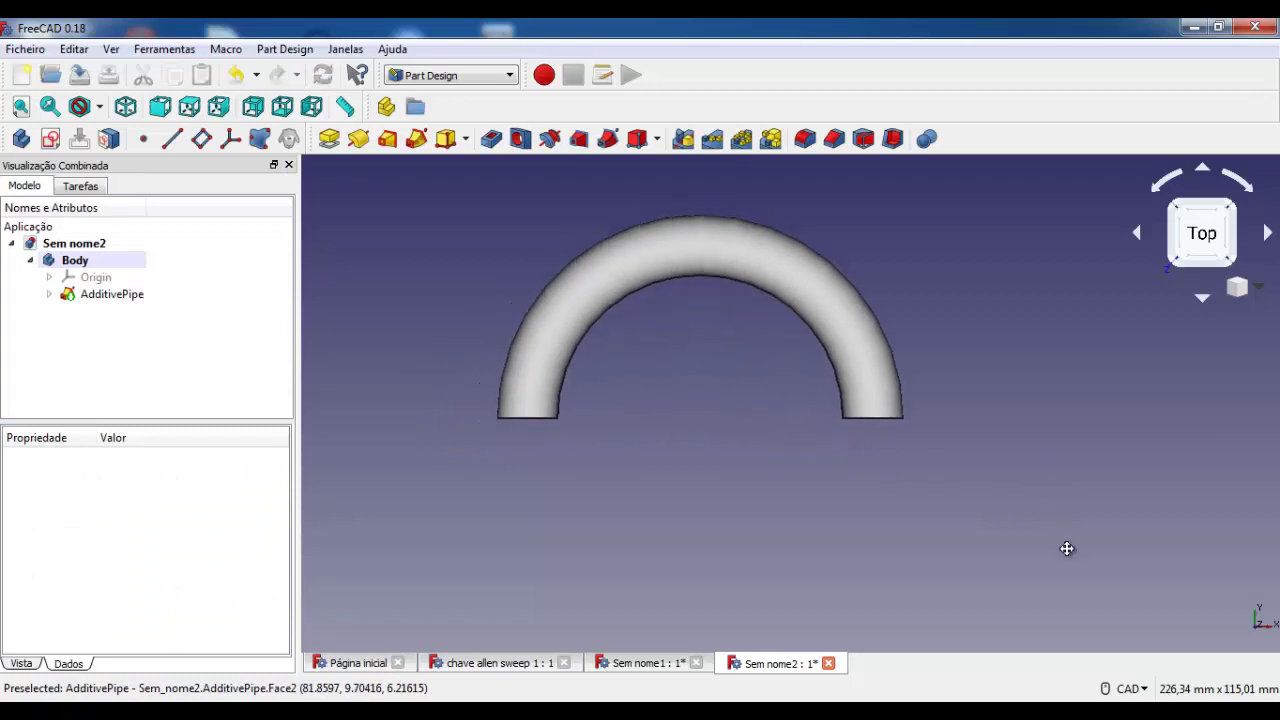
pyautogui.click(1215, 263)
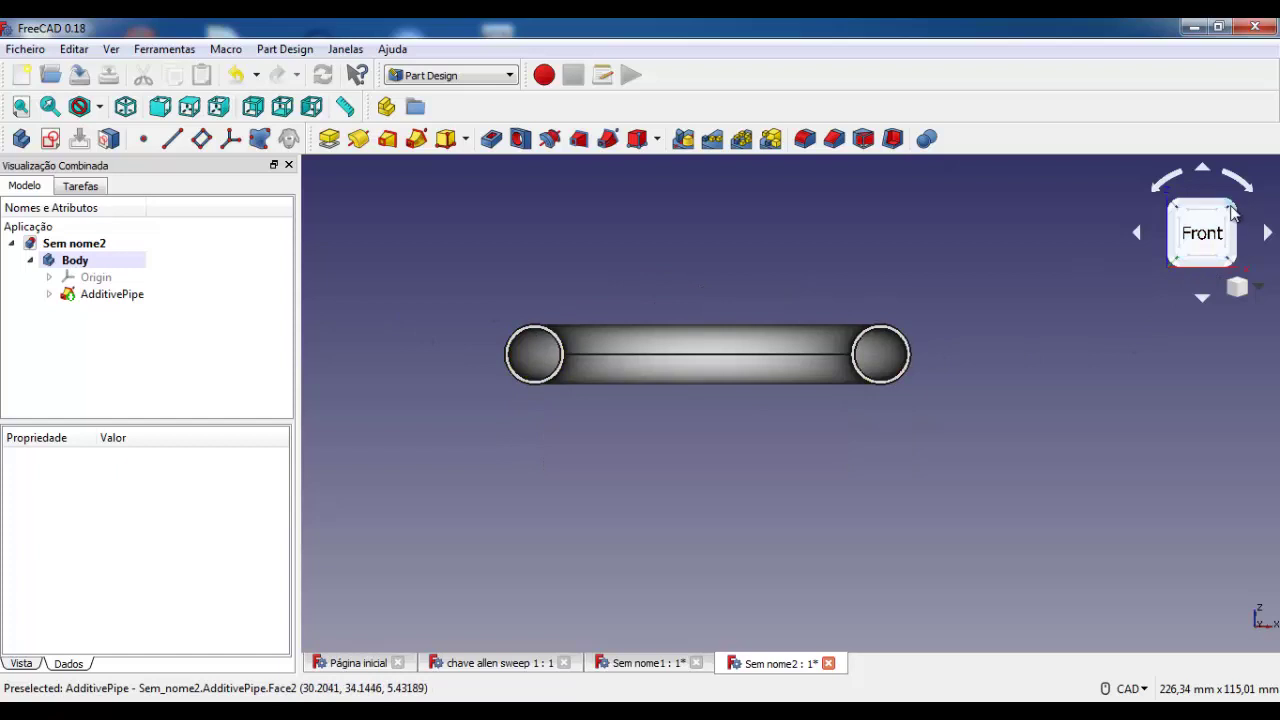
pyautogui.press('0')
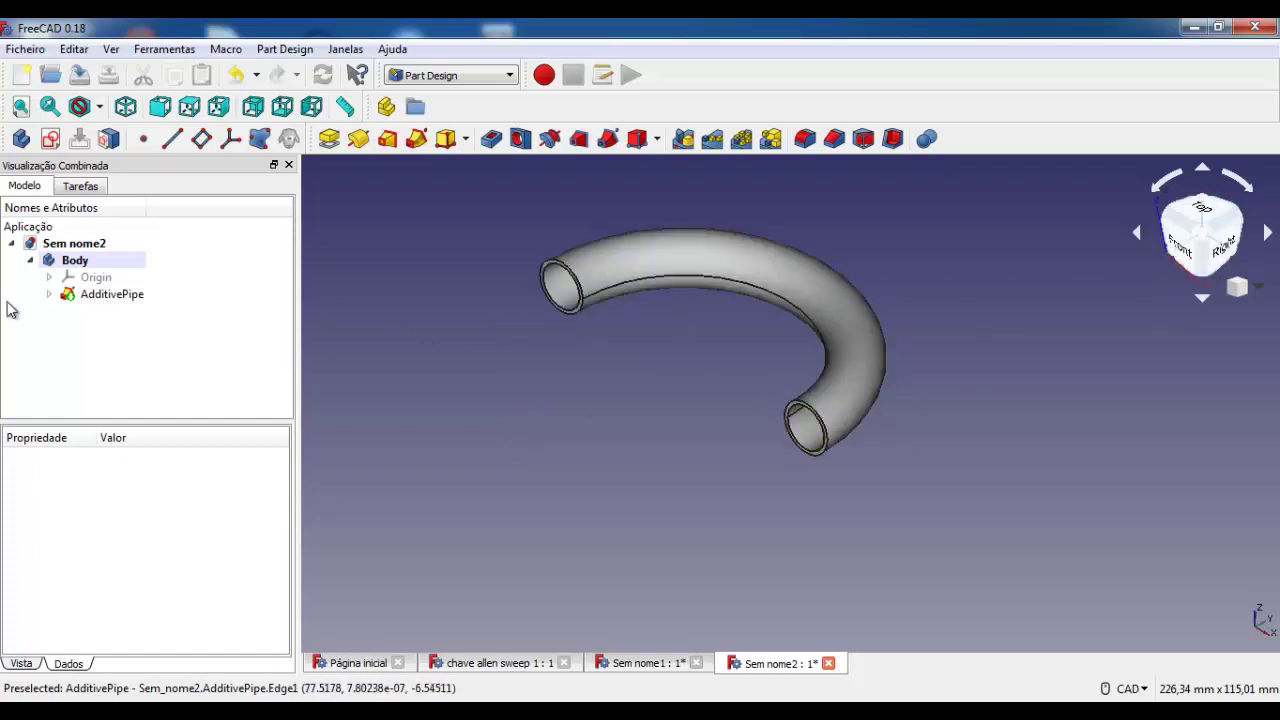
pyautogui.click(49, 294)
pyautogui.click(103, 328)
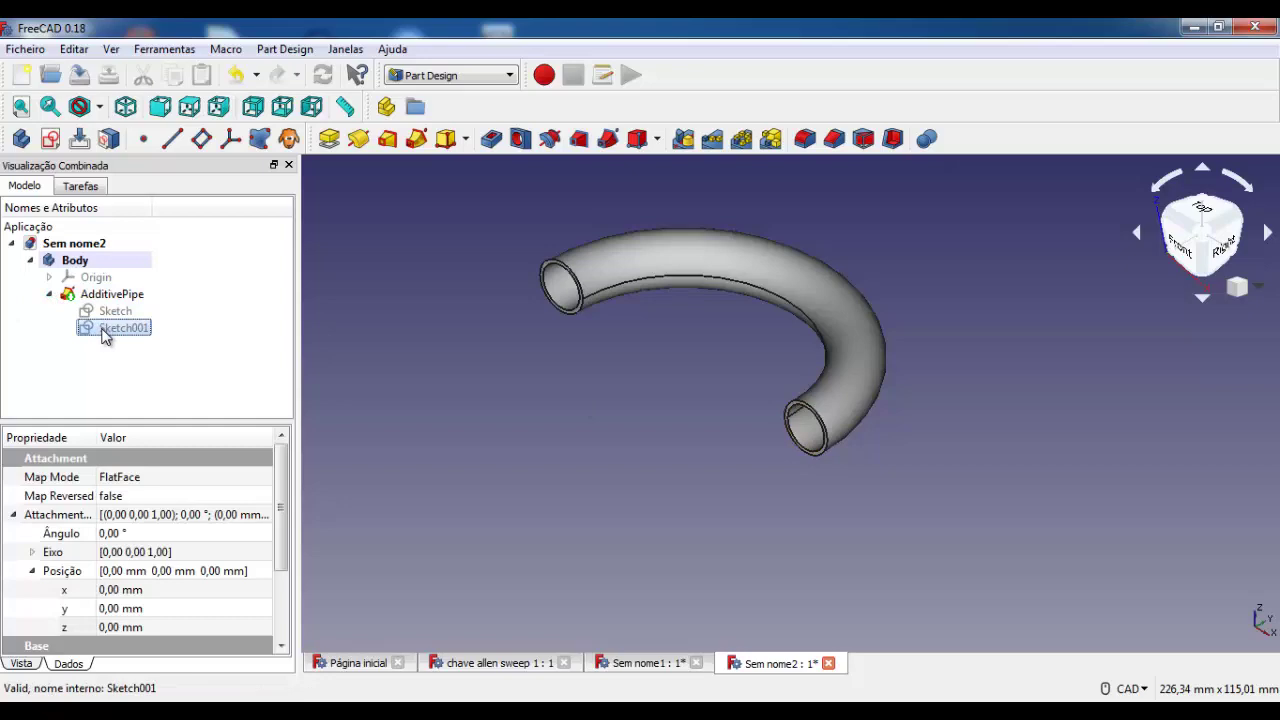
# - Reopen Sketch001 and delete the 40 mm semicircular arc with its constraints
pyautogui.doubleClick(103, 330)
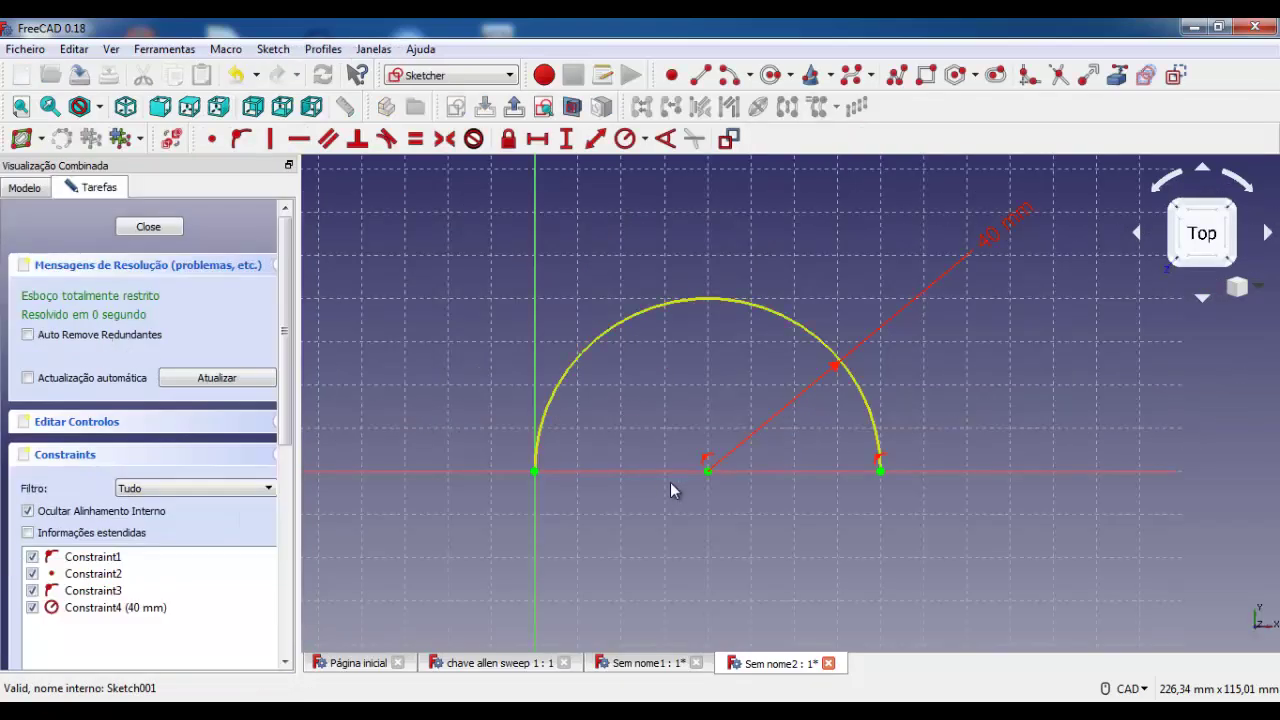
pyautogui.click(880, 471)
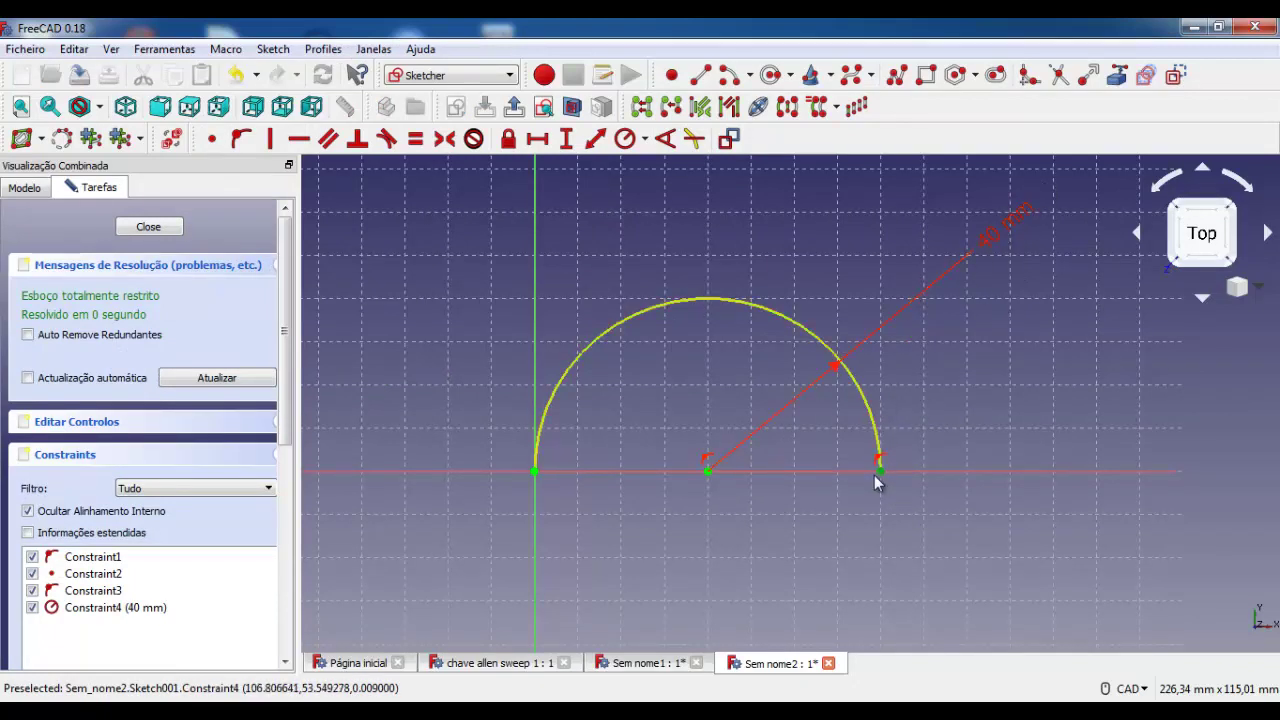
pyautogui.click(877, 472)
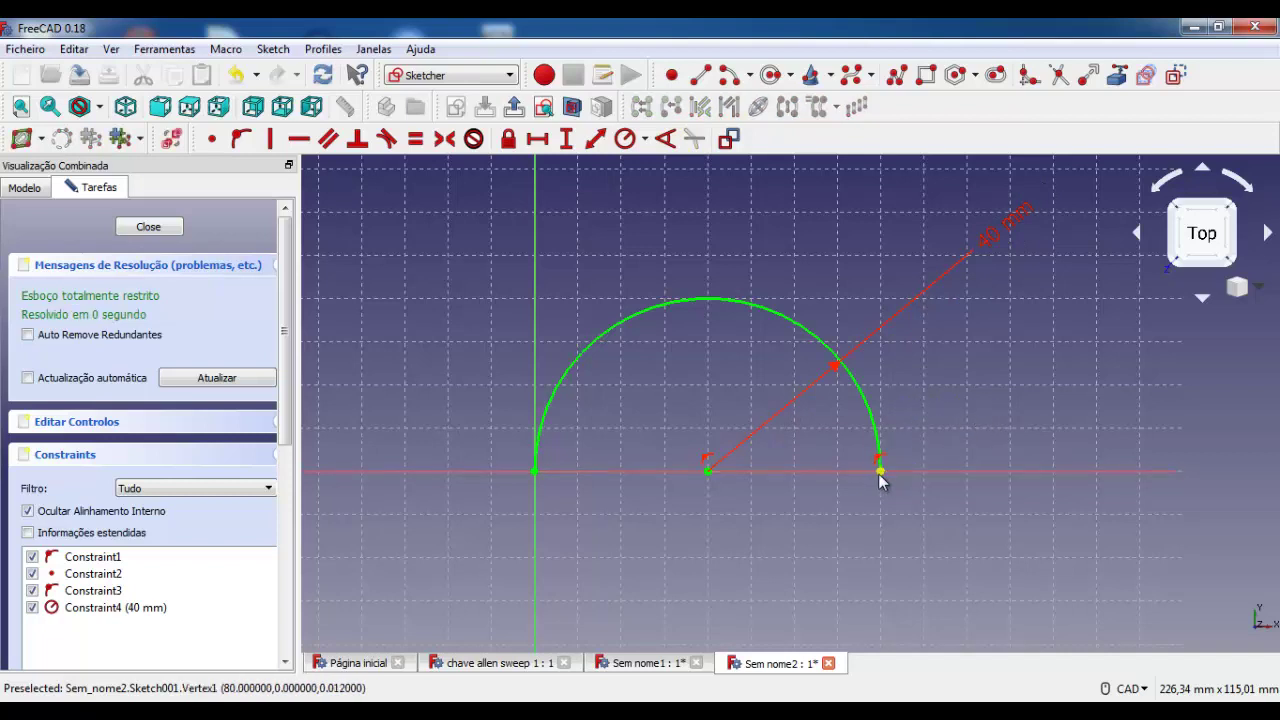
pyautogui.click(878, 473)
pyautogui.click(979, 408)
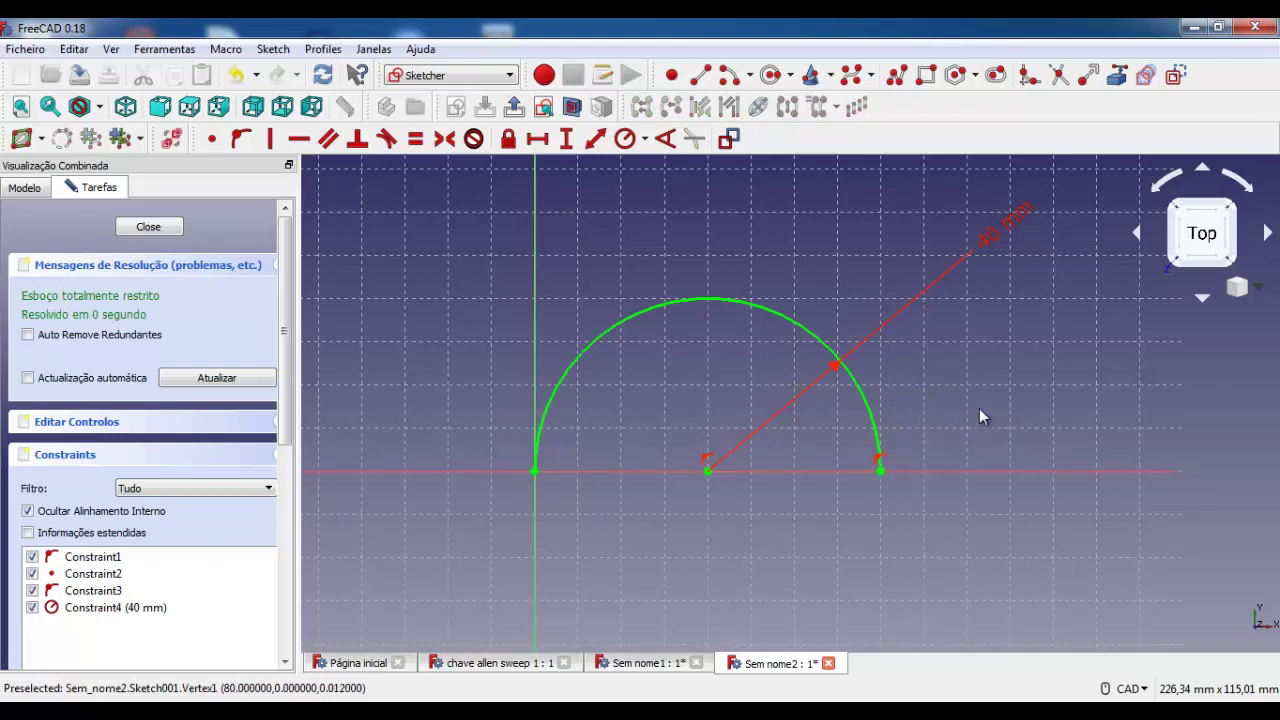
pyautogui.click(876, 436)
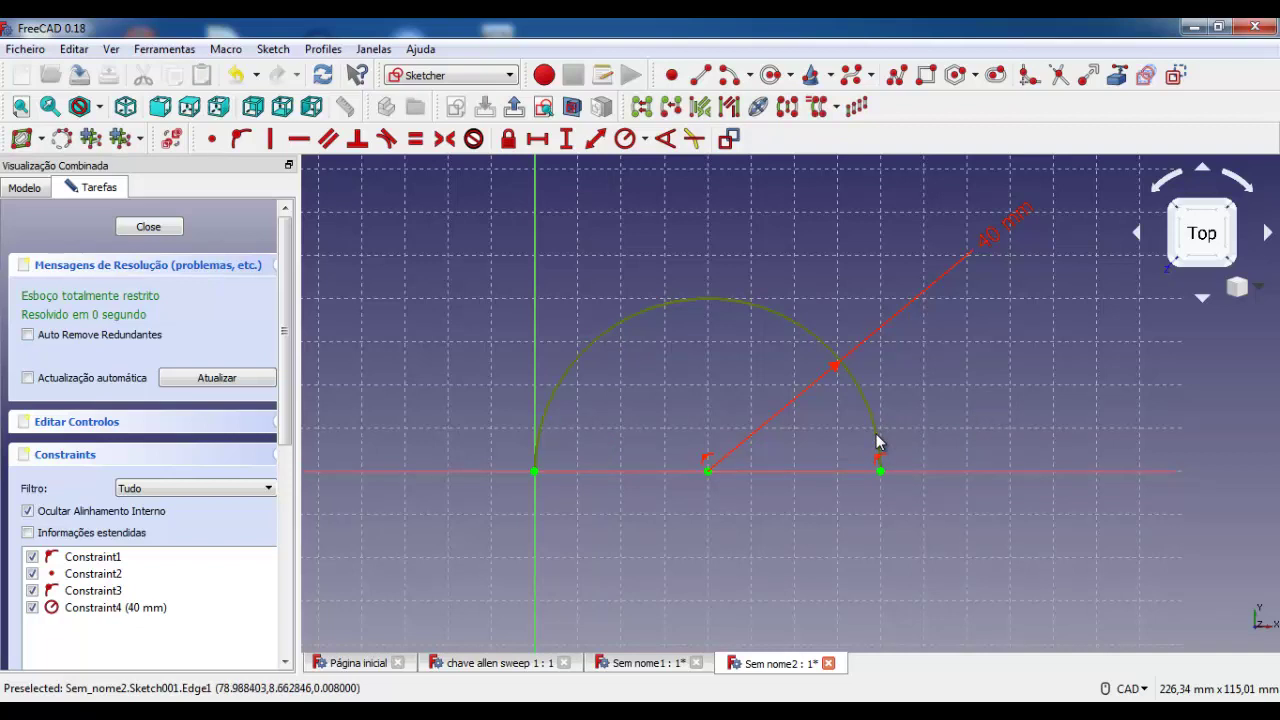
pyautogui.press('Delete')
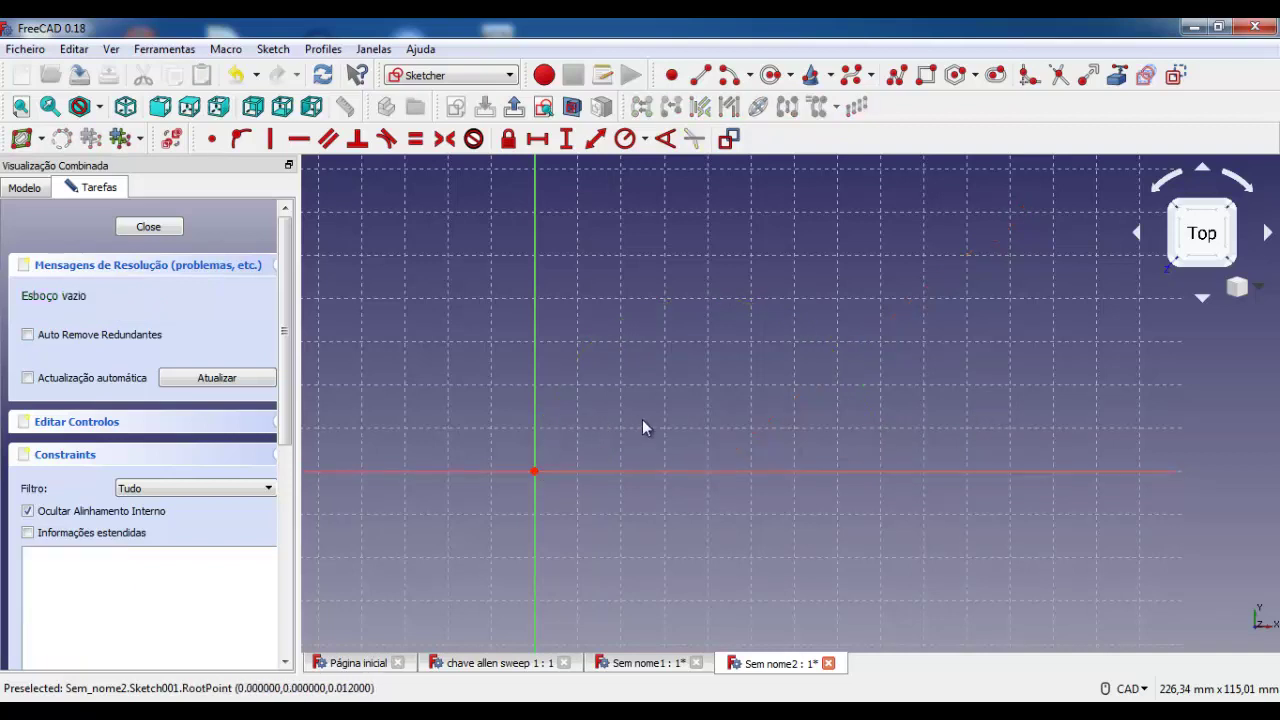
# - Draw a shorter arc centred on the horizontal axis, starting at the sketch origin
pyautogui.click(724, 75)
pyautogui.click(535, 471)
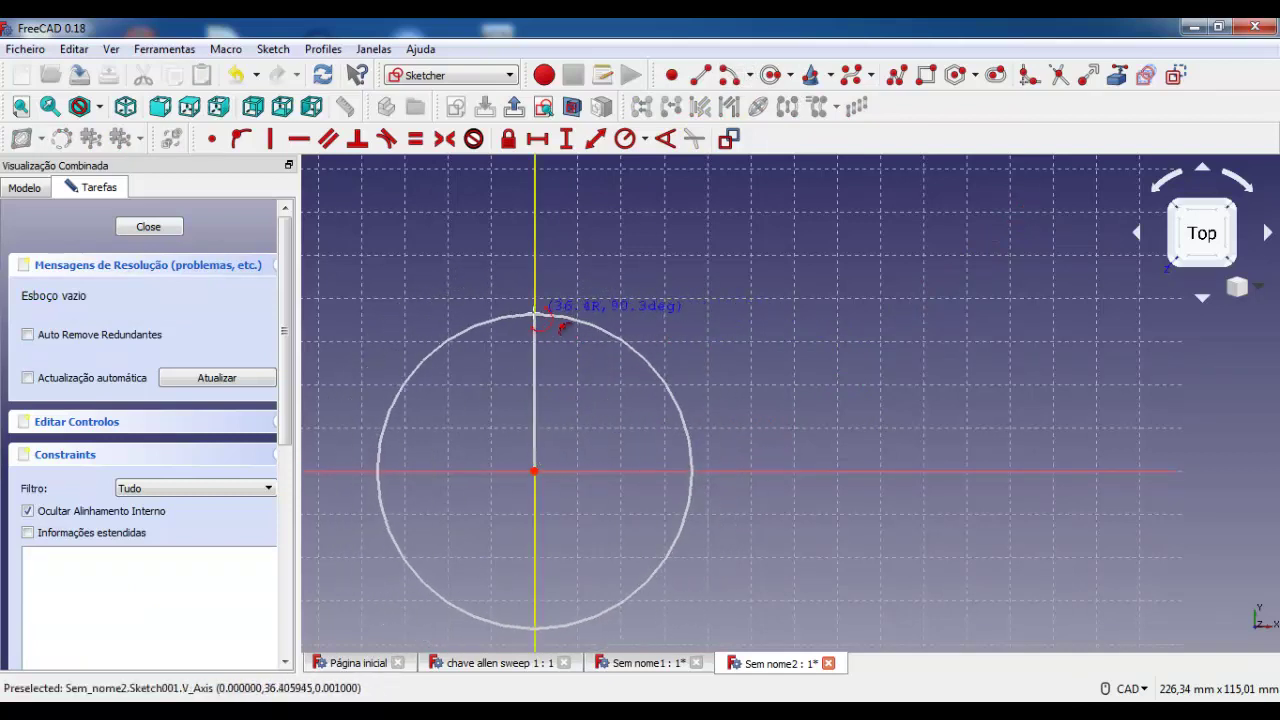
pyautogui.rightClick(570, 329)
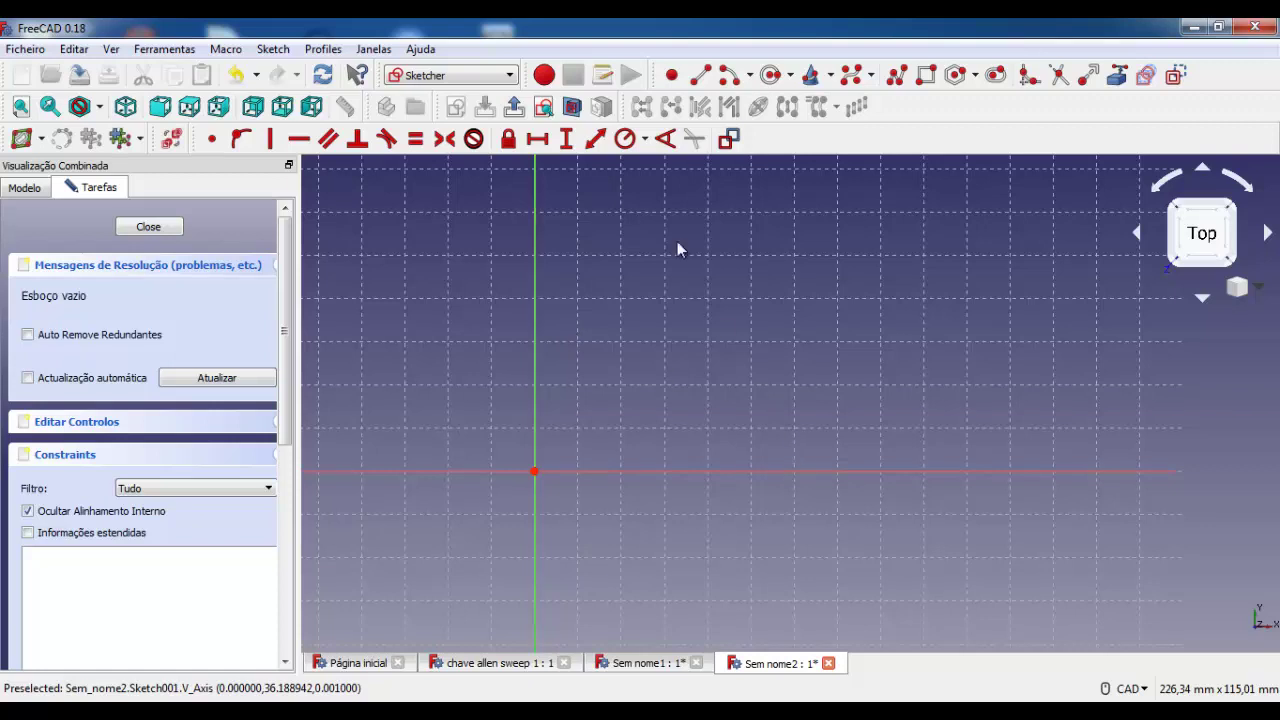
pyautogui.click(743, 77)
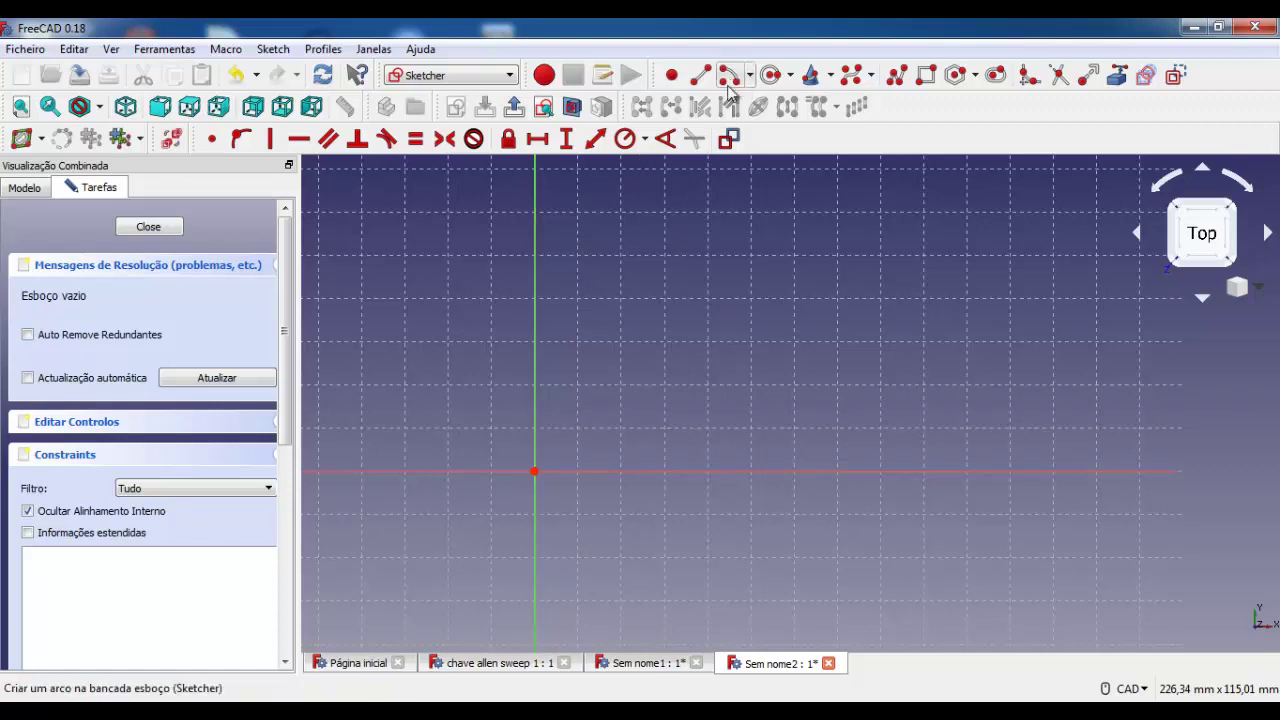
pyautogui.click(672, 471)
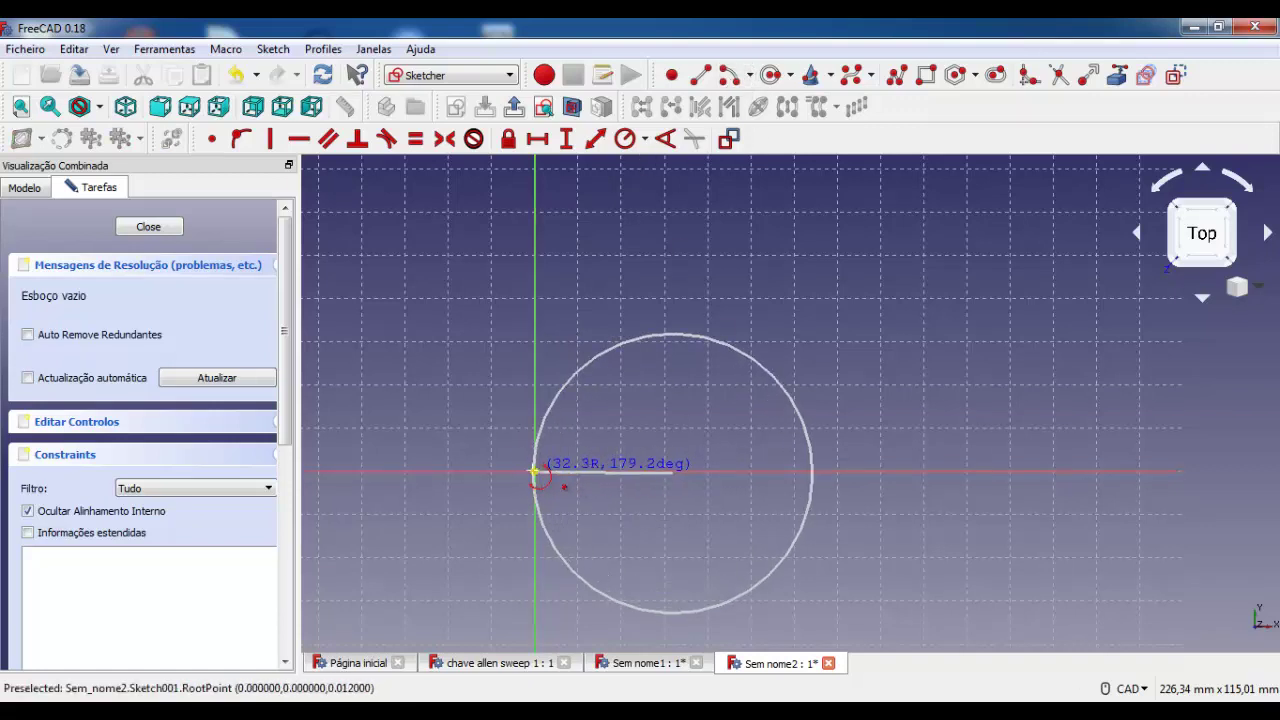
pyautogui.click(536, 471)
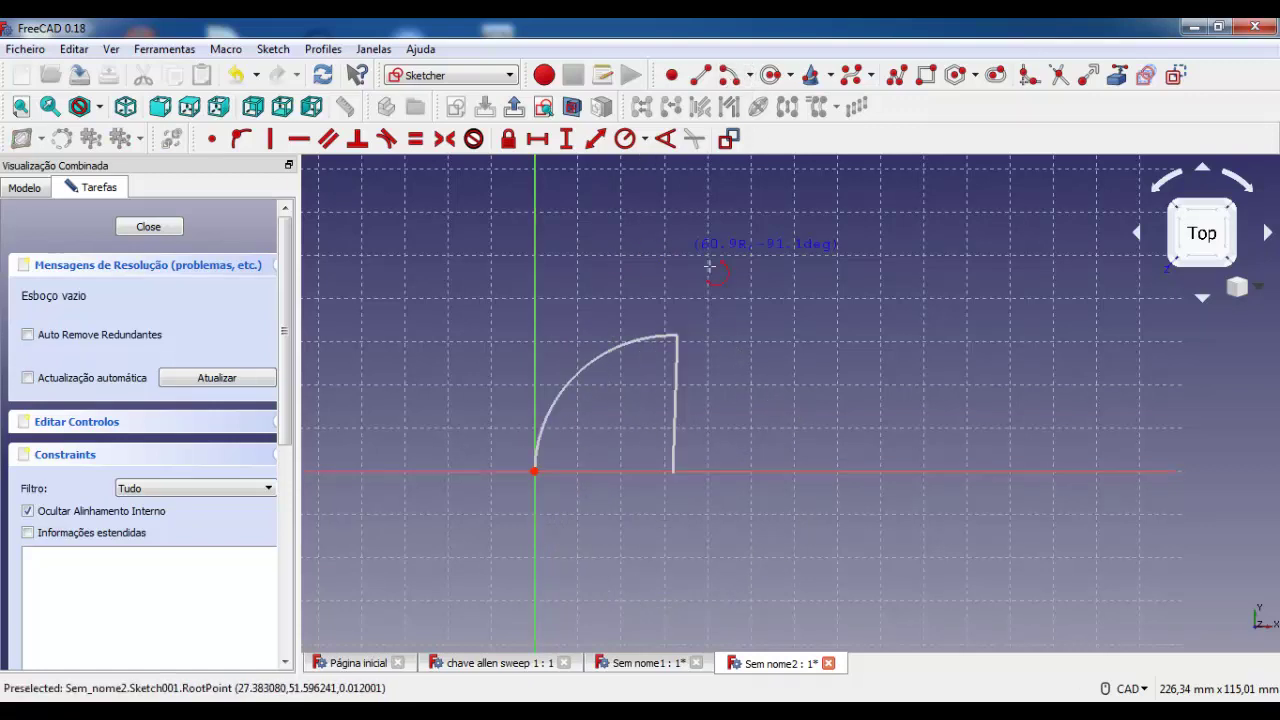
pyautogui.click(826, 368)
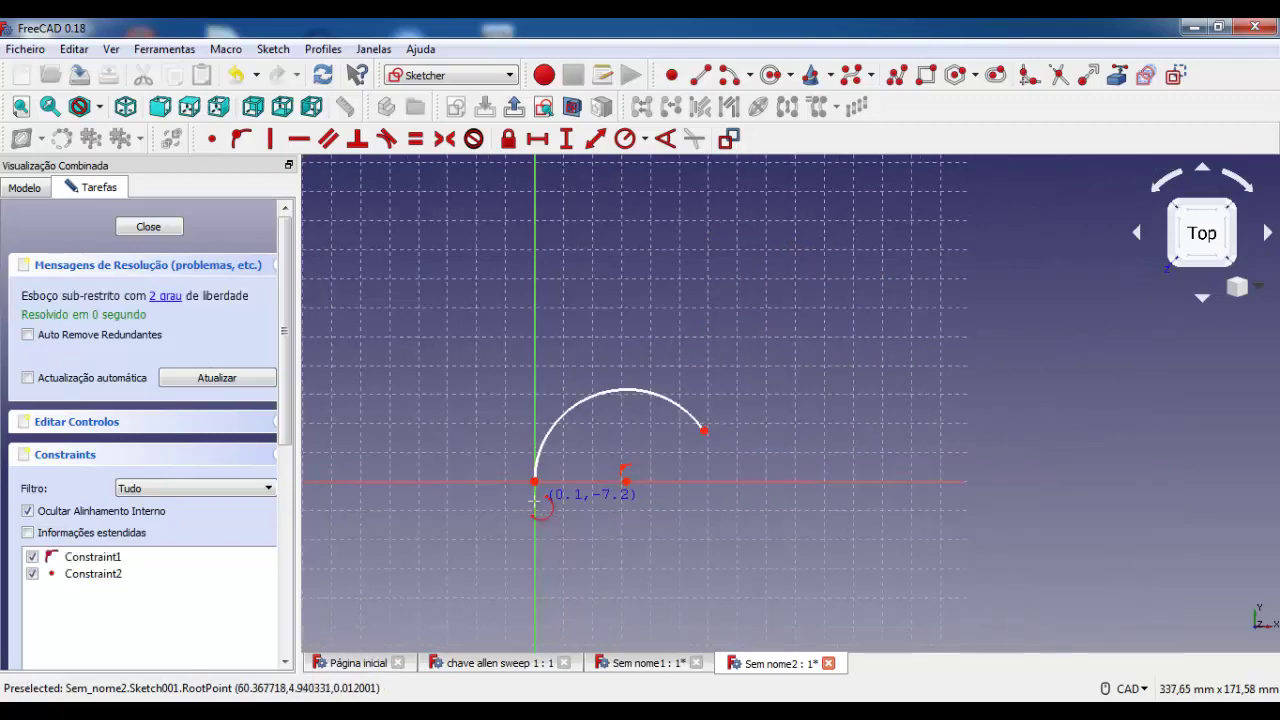
# - Check the arc's start point at the origin and close the path sketch
pyautogui.scroll(2, 535, 500)
pyautogui.scroll(5, 600, 486)
pyautogui.scroll(4, 514, 486)
pyautogui.moveTo(618, 474); pyautogui.dragTo(1020, 517, button='middle')
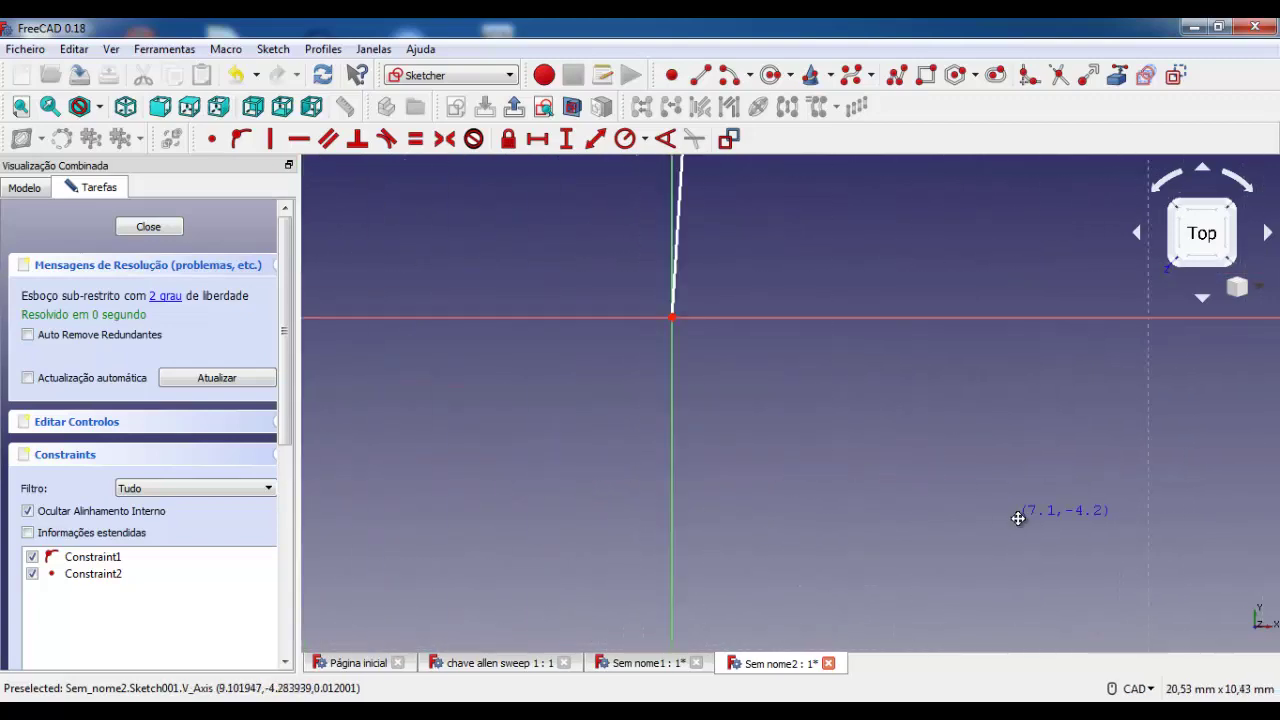
pyautogui.scroll(-1, 793, 368)
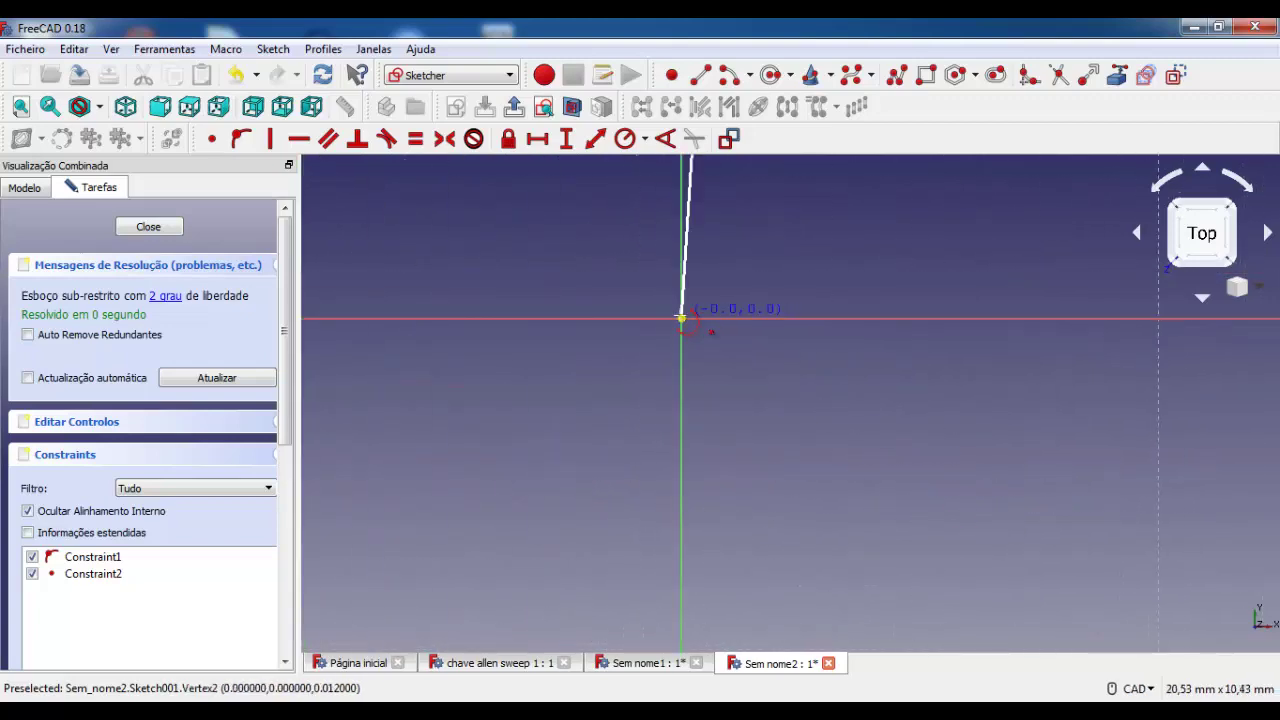
pyautogui.click(155, 227)
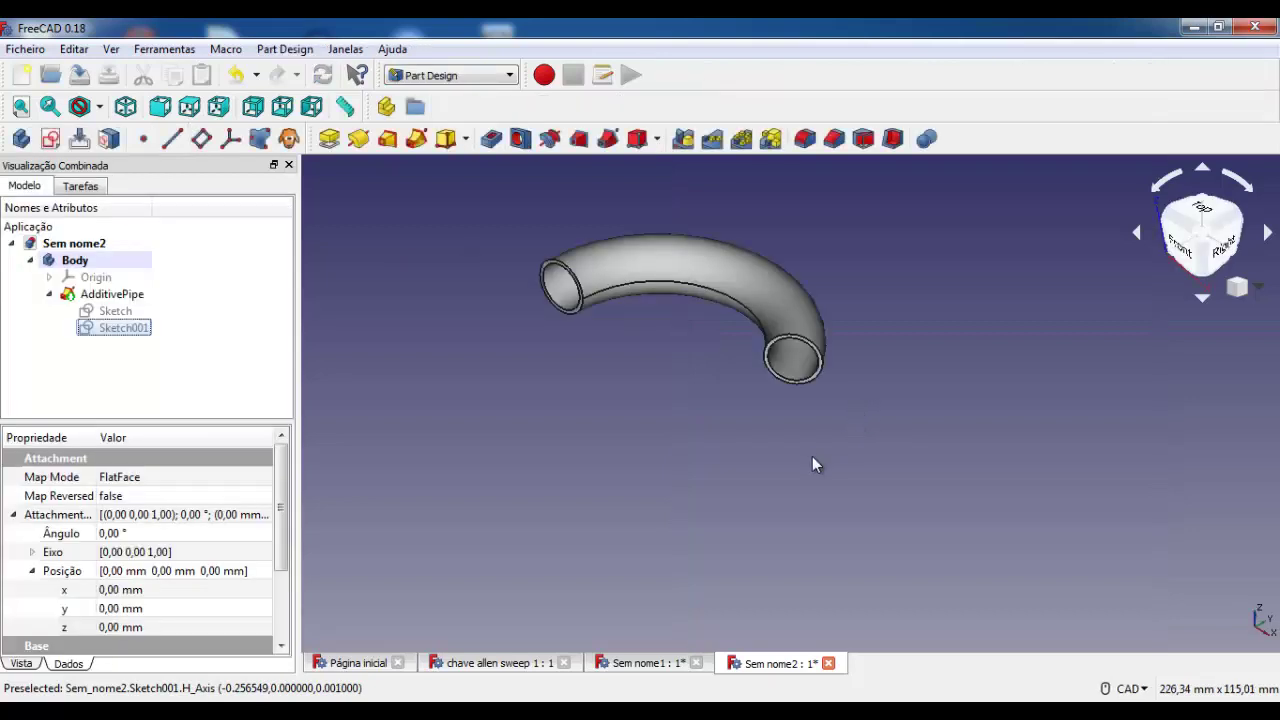